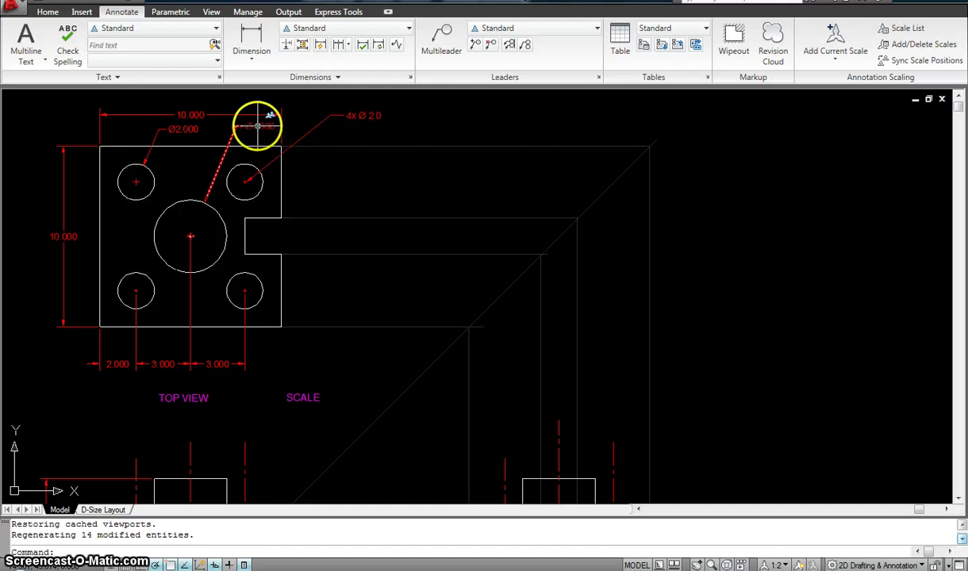
# Switch to the D-Size Layout sheet and pan it upward
pyautogui.click(94, 512)
pyautogui.moveTo(352, 207); pyautogui.dragTo(357, 187, button='middle')
pyautogui.moveTo(324, 280); pyautogui.dragTo(326, 244, button='middle')
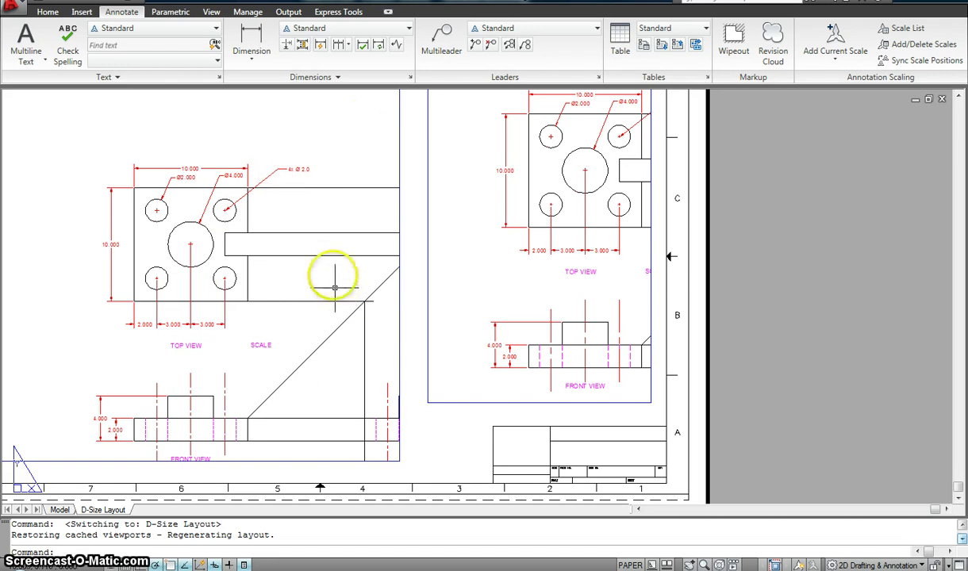
# Set the left viewport to 1:1 scale, frame the top view, then return to paper space
pyautogui.doubleClick(332, 124)
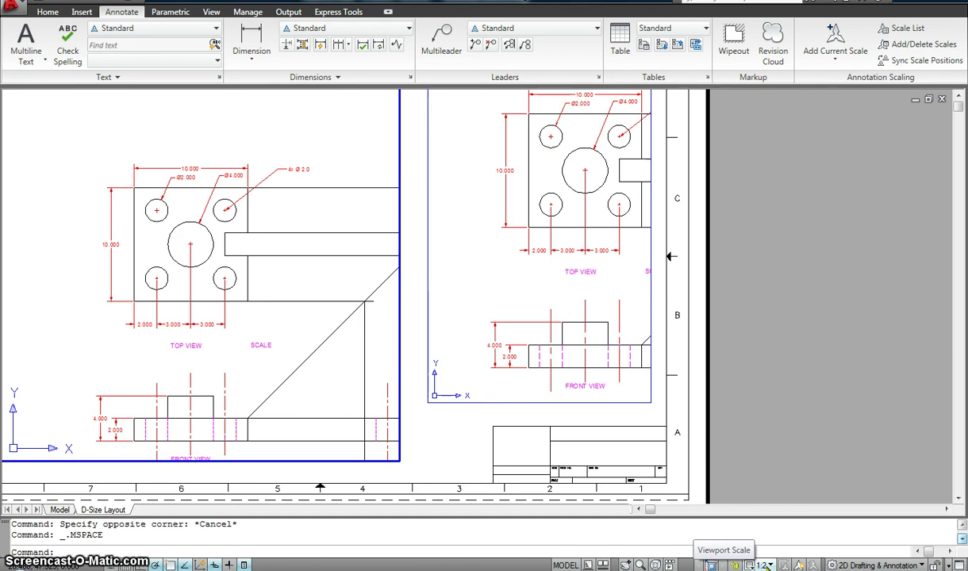
pyautogui.click(767, 565)
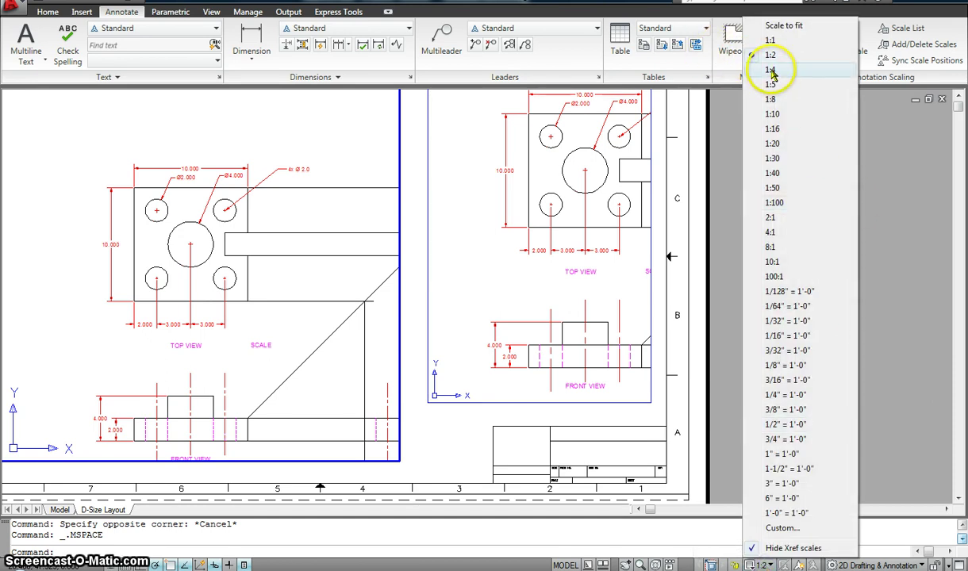
pyautogui.click(771, 40)
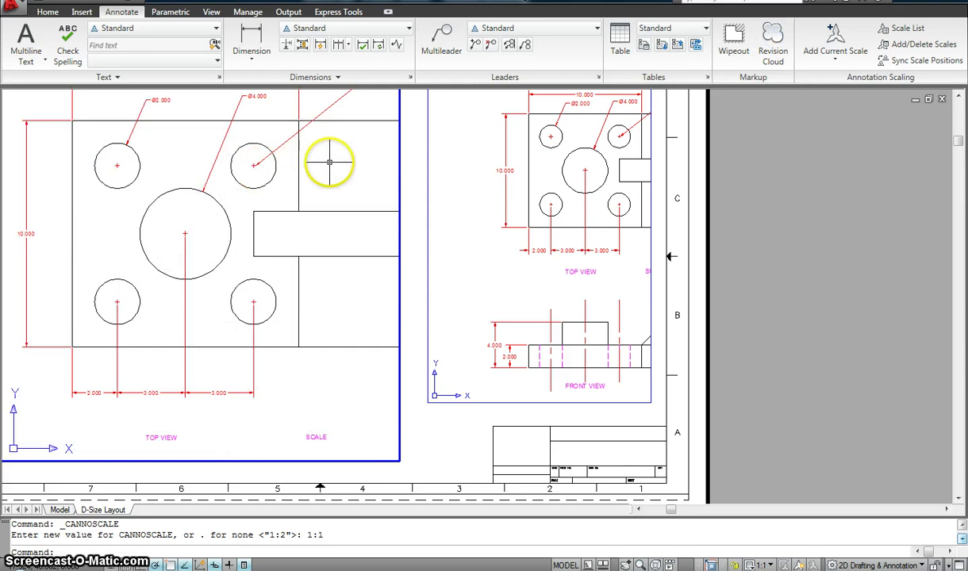
pyautogui.moveTo(331, 163); pyautogui.dragTo(324, 163, button='middle')
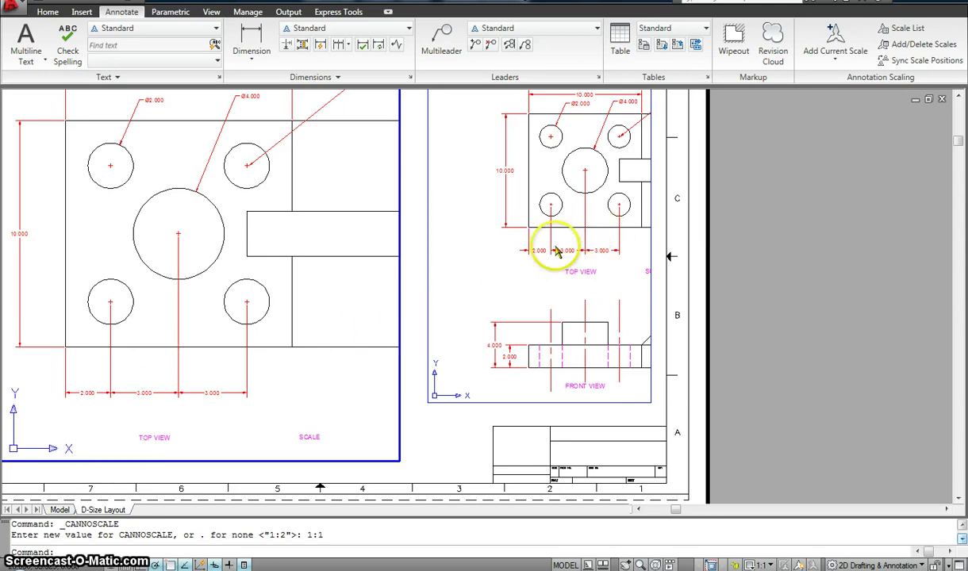
pyautogui.moveTo(371, 186); pyautogui.dragTo(317, 238, button='middle')
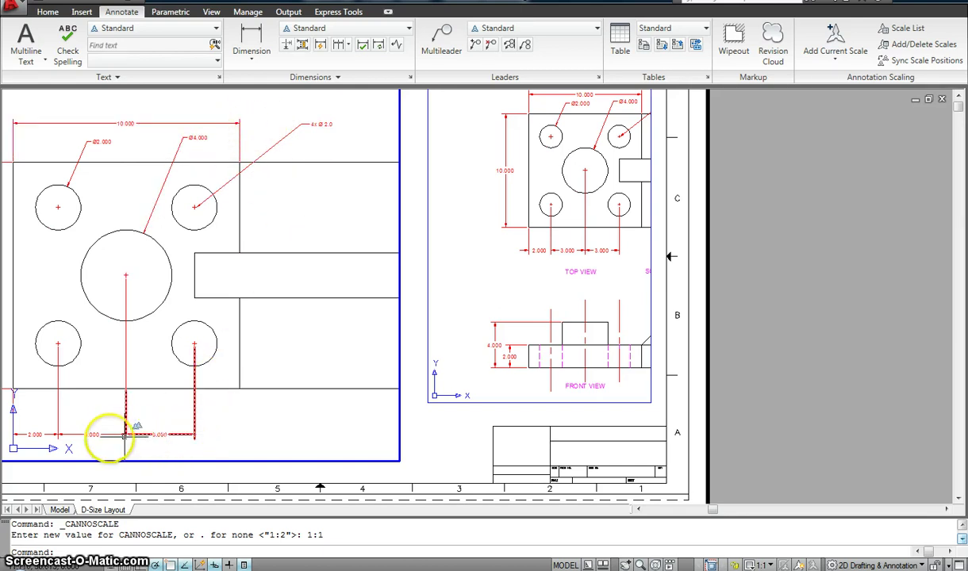
pyautogui.click(431, 436)
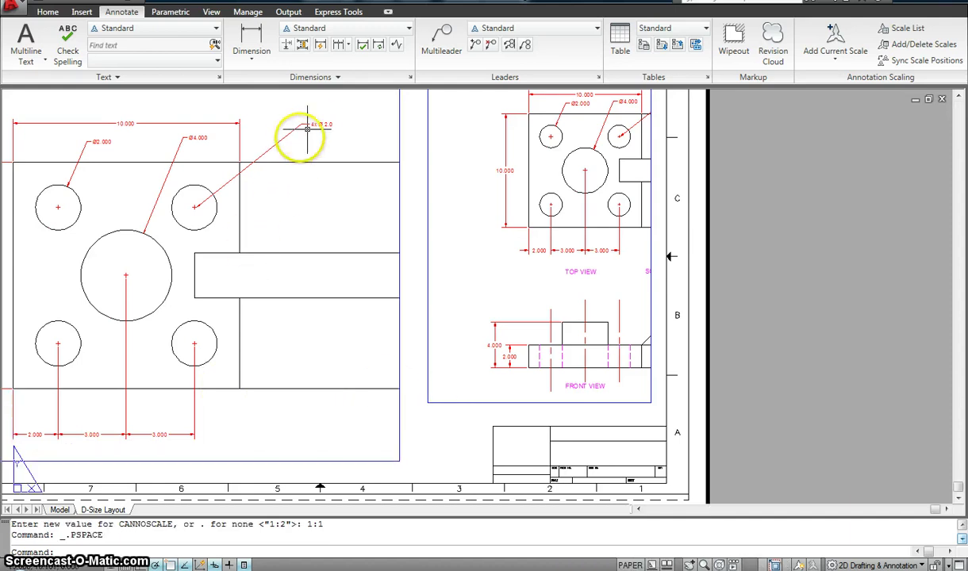
pyautogui.click(27, 44)
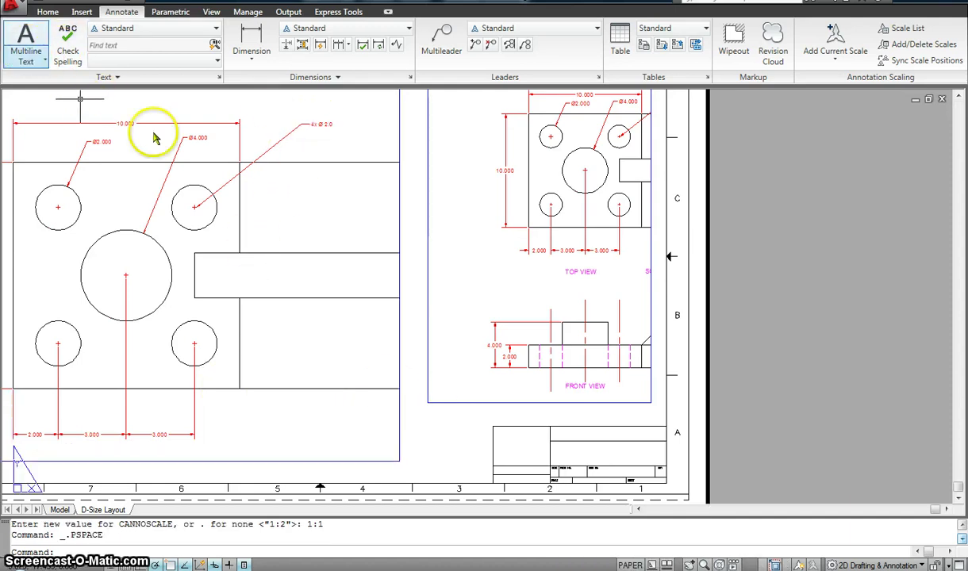
# Bring the plate drawing up full-window and pan it slightly
pyautogui.click(916, 101)
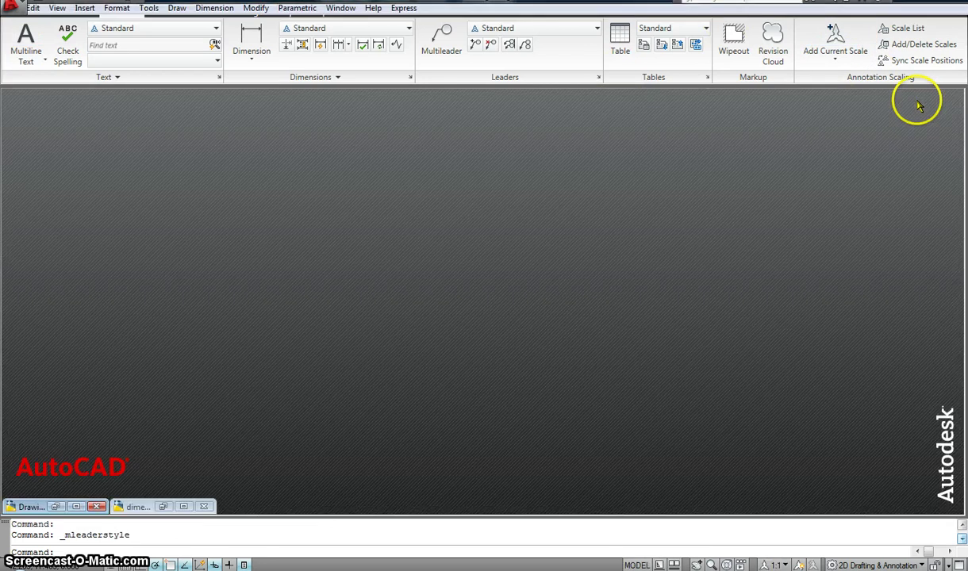
pyautogui.click(75, 506)
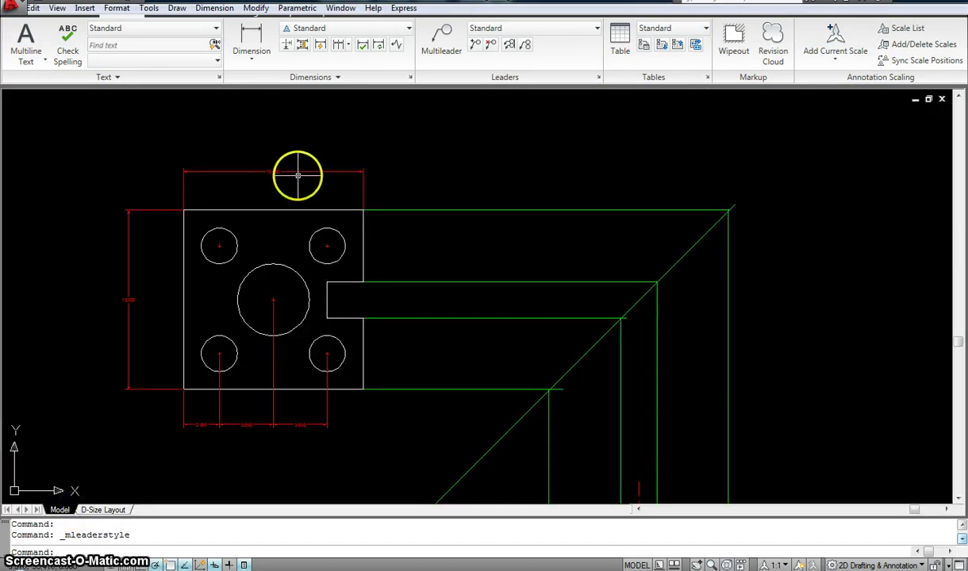
pyautogui.moveTo(493, 147); pyautogui.dragTo(473, 139, button='middle')
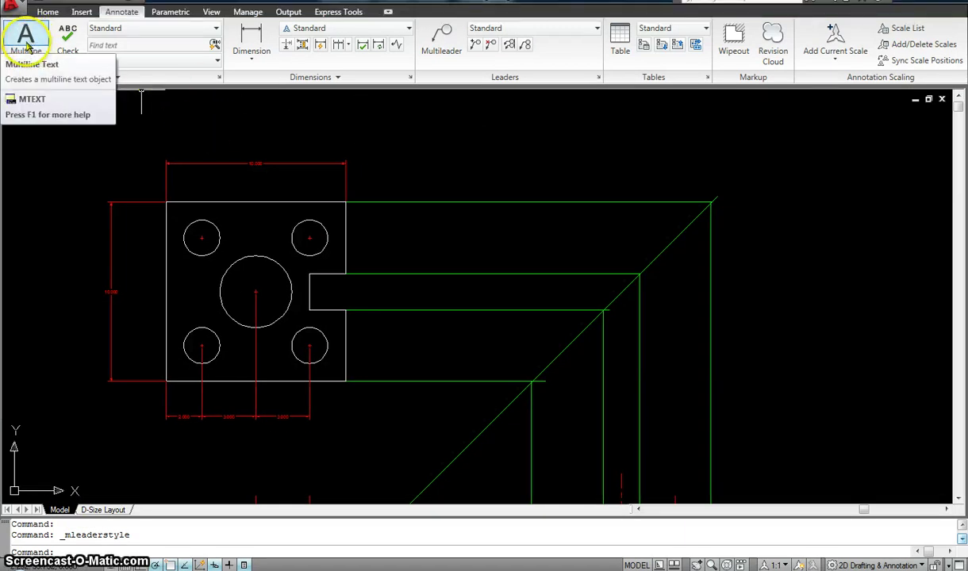
# Make Text the current layer
pyautogui.click(26, 62)
pyautogui.click(35, 111)
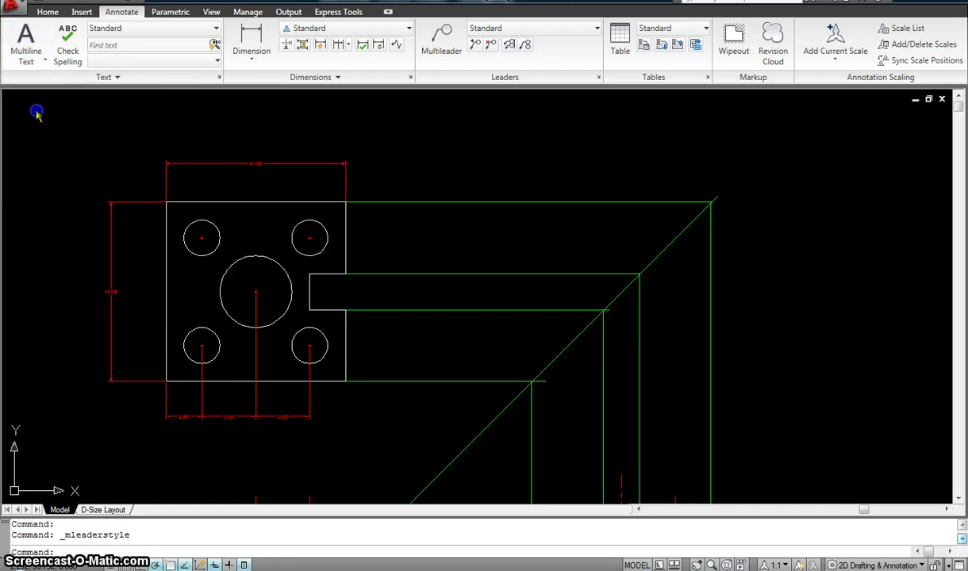
pyautogui.click(48, 12)
pyautogui.click(248, 62)
pyautogui.click(246, 221)
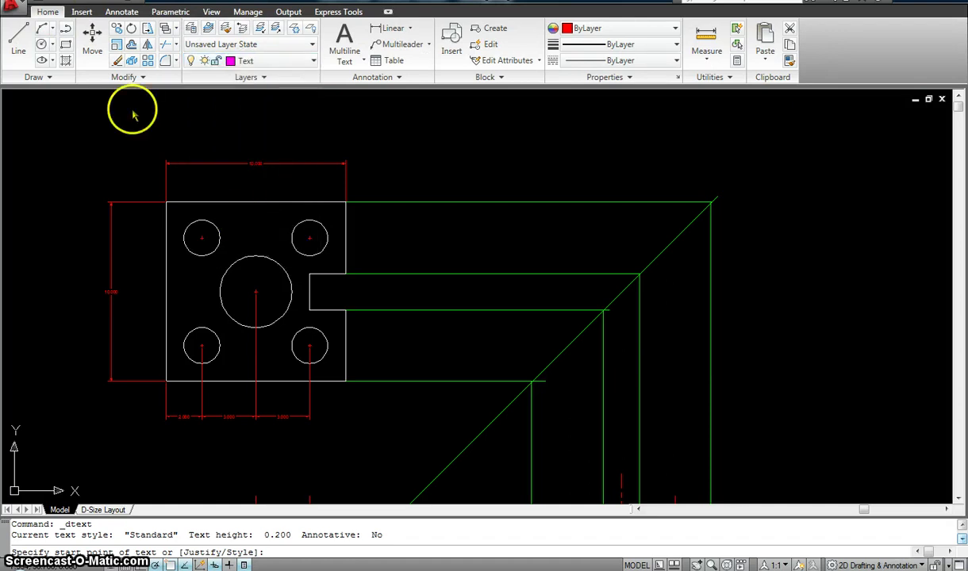
pyautogui.click(121, 11)
# Place single-line text TOP VIEW below the top view, height 0.200, rotation 0
pyautogui.click(28, 64)
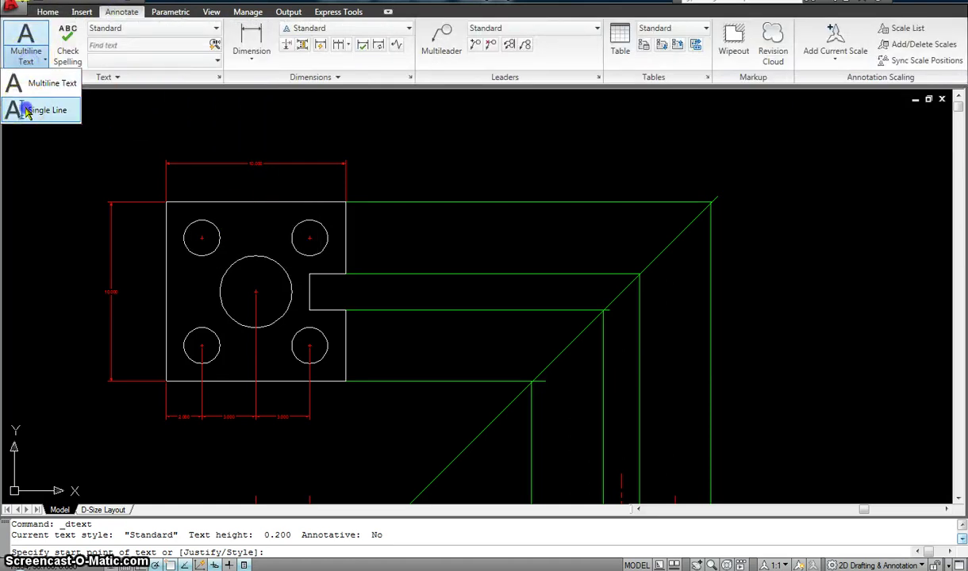
pyautogui.click(31, 104)
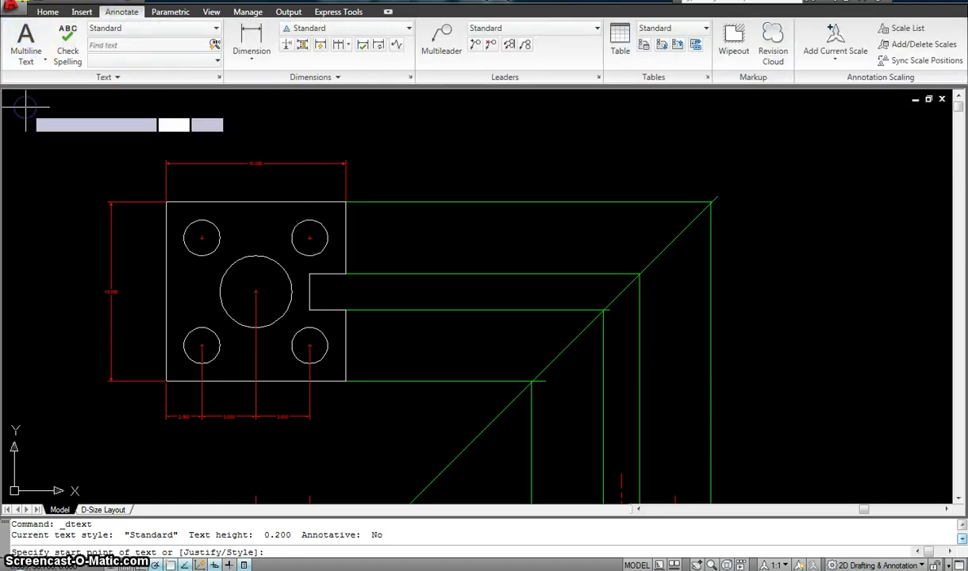
pyautogui.click(199, 453)
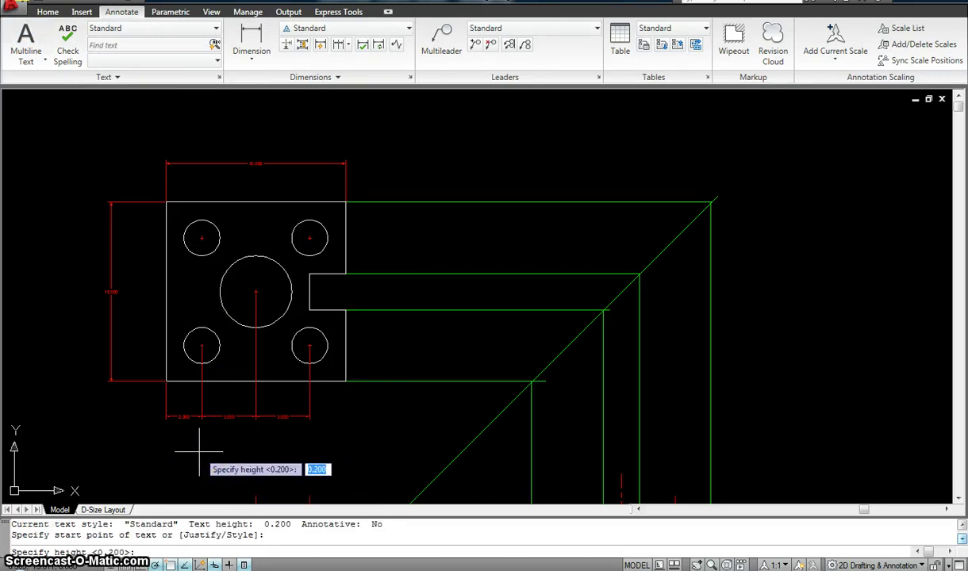
pyautogui.press('Return')
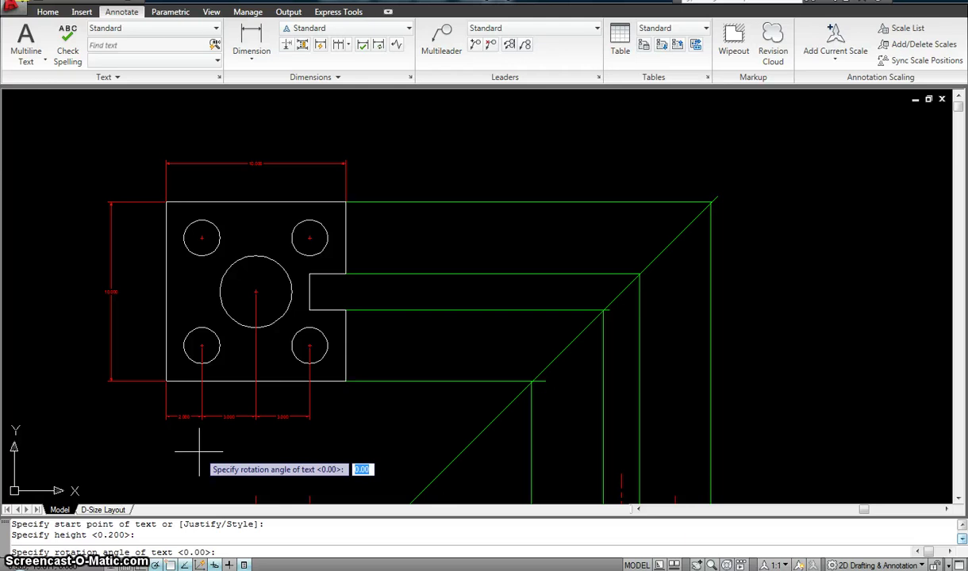
pyautogui.press('Return')
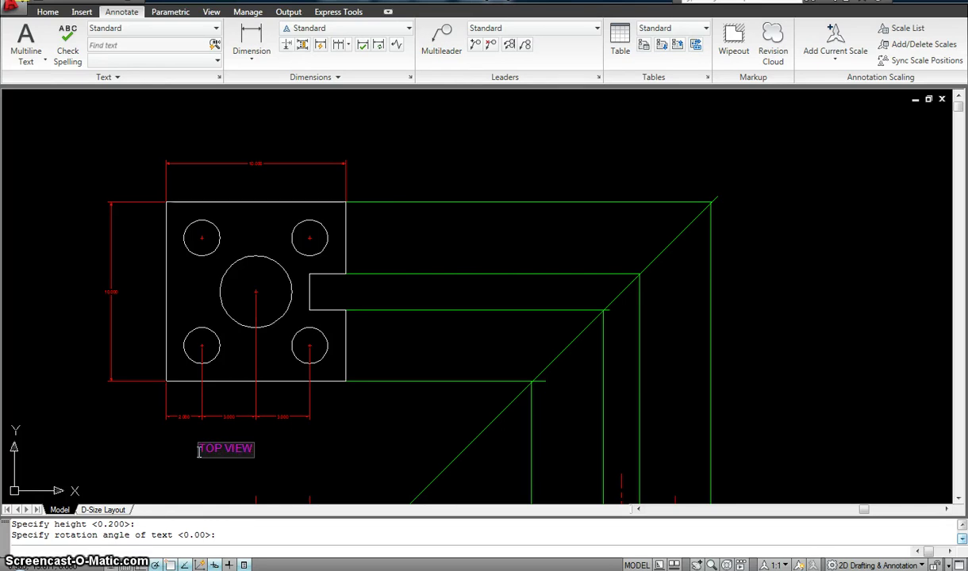
pyautogui.press('Return')
pyautogui.press('Return')
# Pan up and select the TOP VIEW label to check its context options
pyautogui.moveTo(249, 429); pyautogui.dragTo(259, 364, button='middle')
pyautogui.click(226, 385)
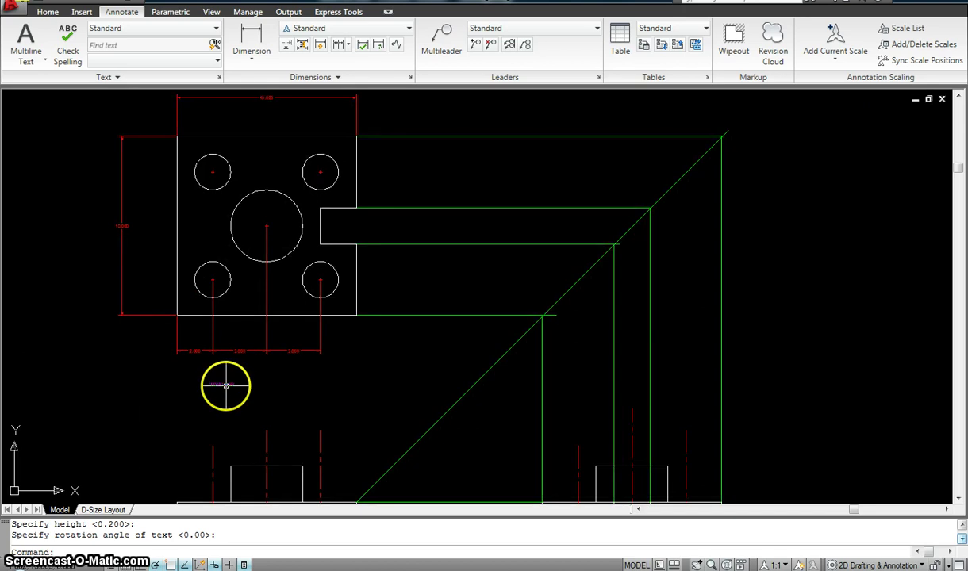
pyautogui.rightClick(226, 384)
pyautogui.press('Escape')
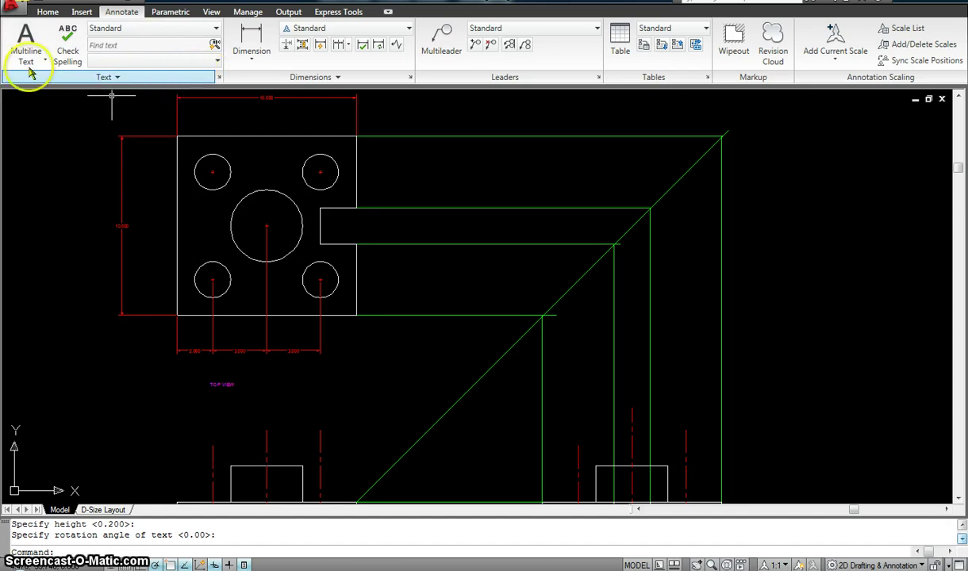
# Make the Standard text style annotative in the Text Style dialog
pyautogui.click(220, 78)
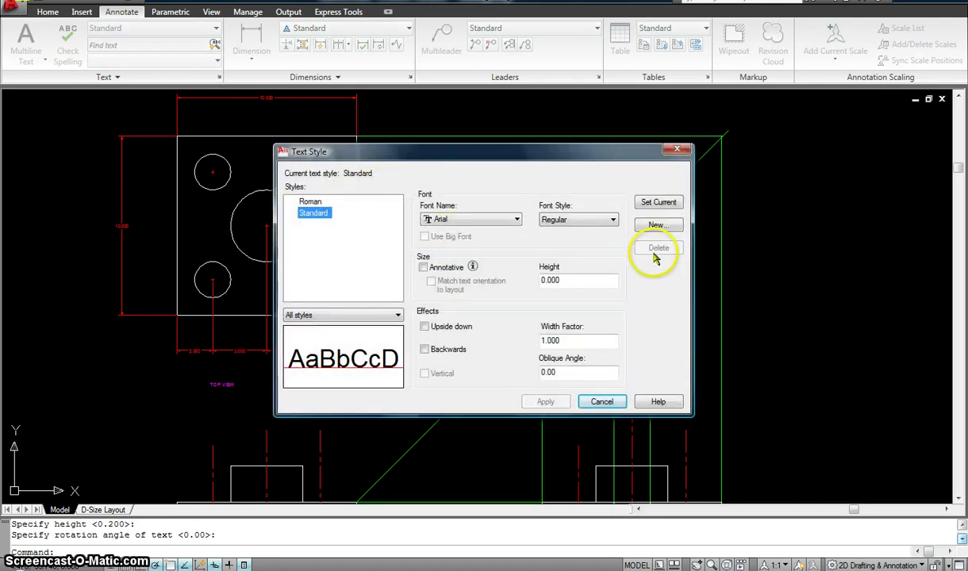
pyautogui.click(424, 268)
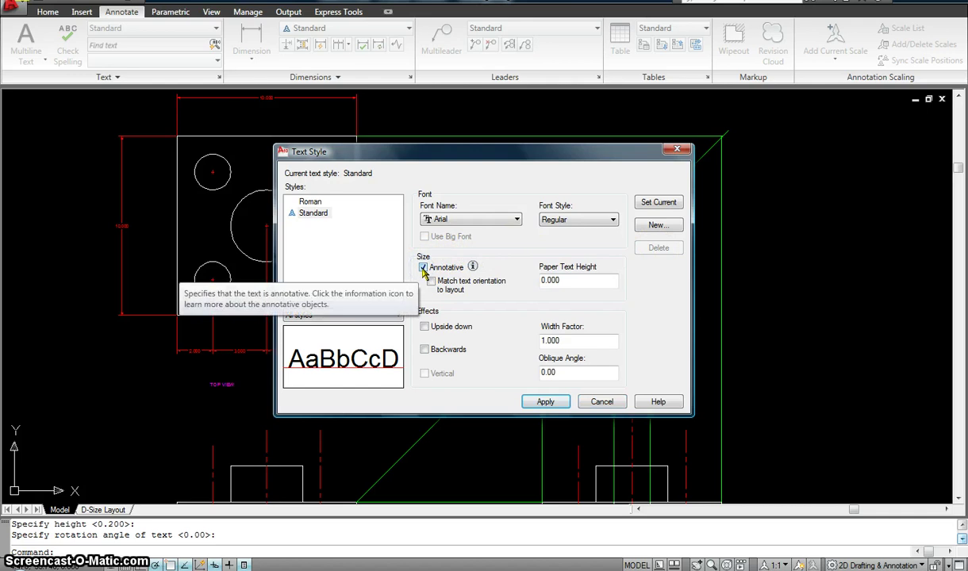
pyautogui.click(550, 403)
pyautogui.click(602, 402)
# Select the old small TOP VIEW label
pyautogui.moveTo(321, 322)
pyautogui.mouseDown()
pyautogui.moveTo(329, 328)
pyautogui.moveTo(174, 399)
pyautogui.mouseUp()
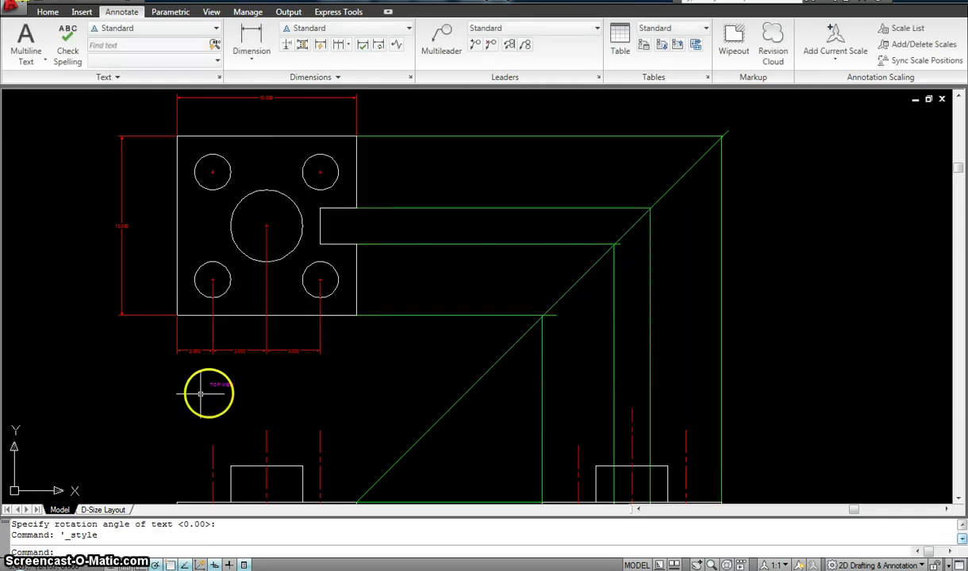
pyautogui.click(255, 390)
pyautogui.click(216, 375)
# Delete the old label and place a new annotative TOP VIEW label below the top view
pyautogui.press('Delete')
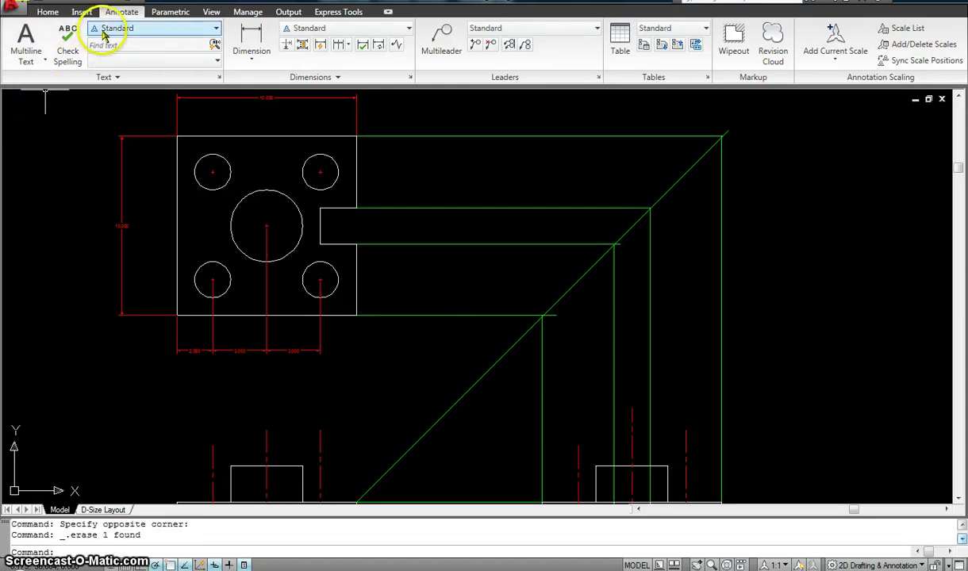
pyautogui.click(45, 60)
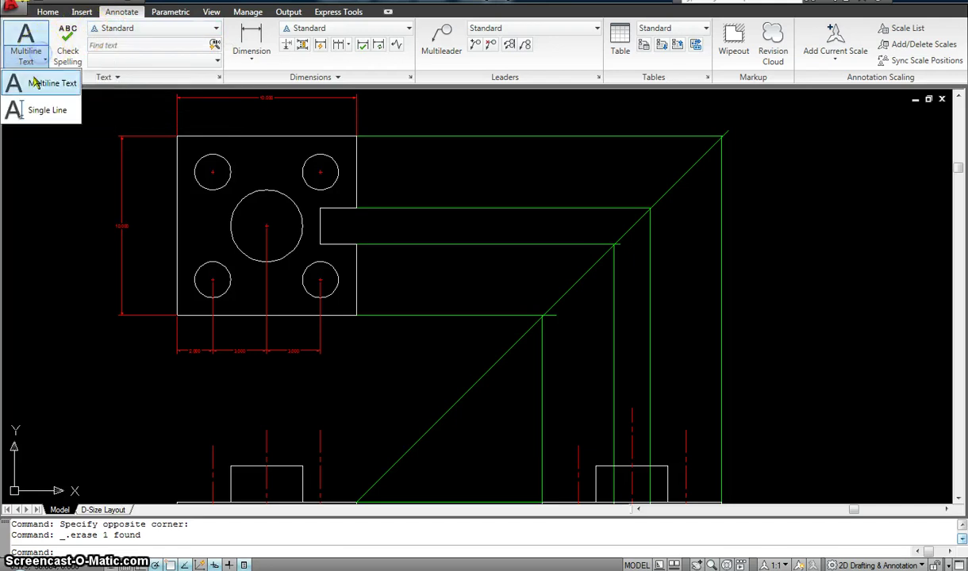
pyautogui.click(38, 107)
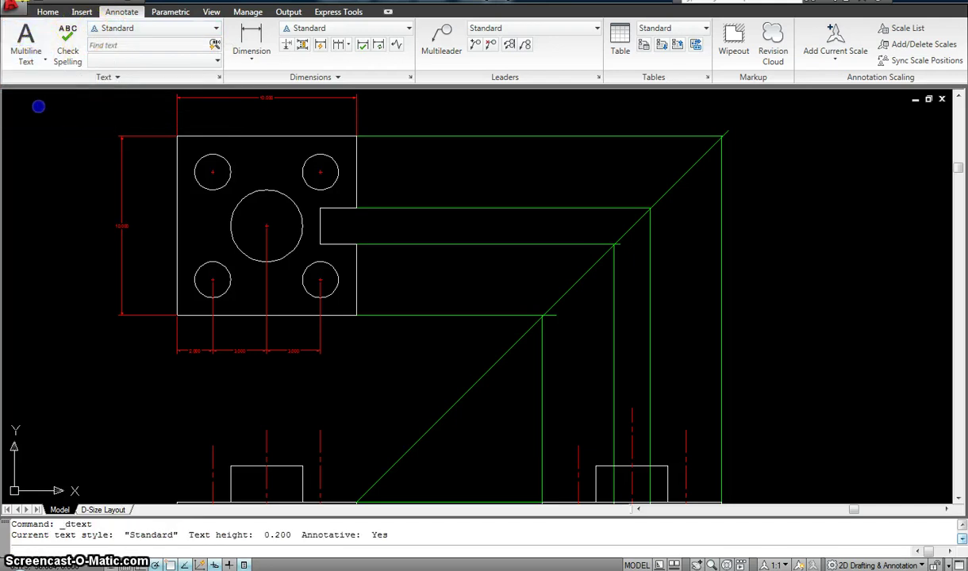
pyautogui.click(223, 375)
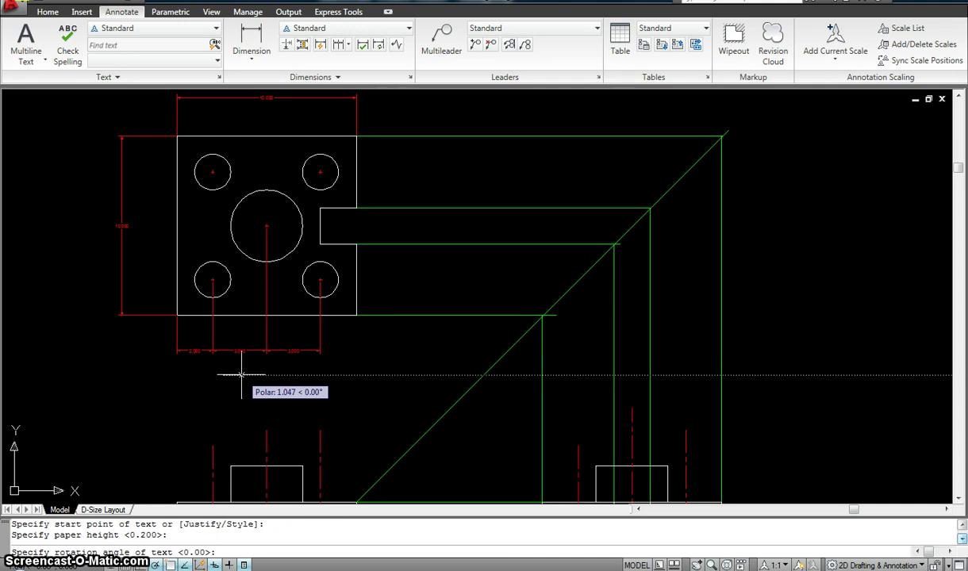
pyautogui.press('Return')
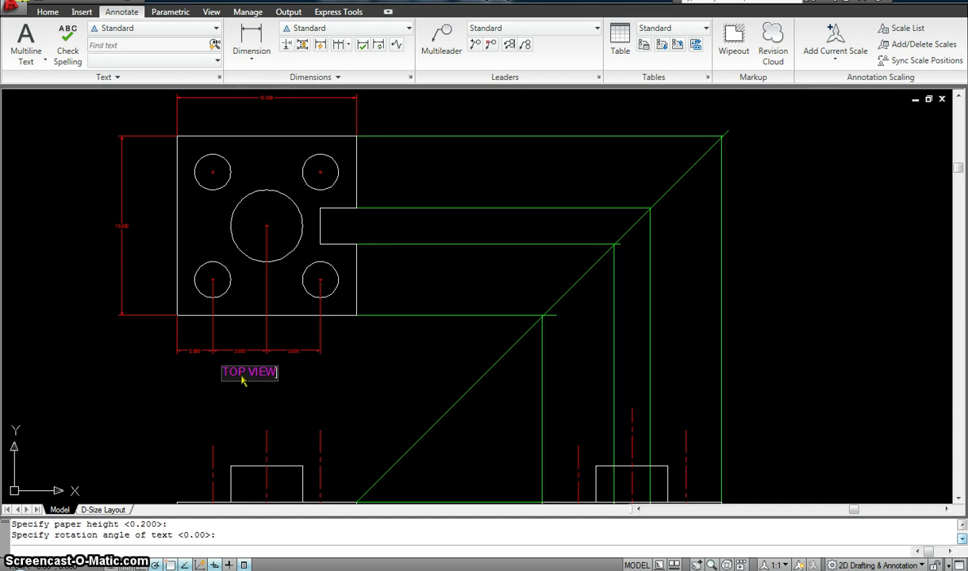
pyautogui.press('Return')
pyautogui.press('Return')
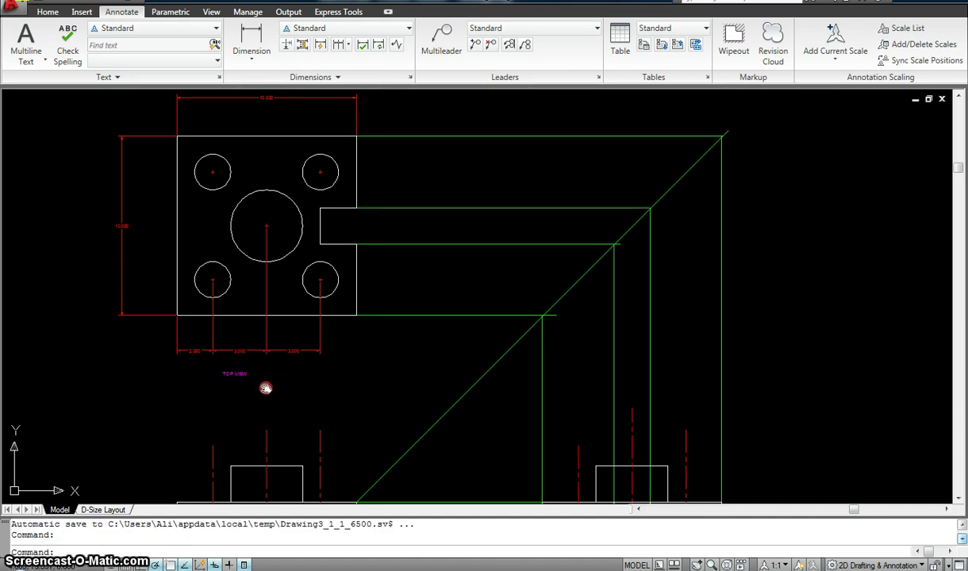
pyautogui.moveTo(266, 387); pyautogui.dragTo(261, 379, button='middle')
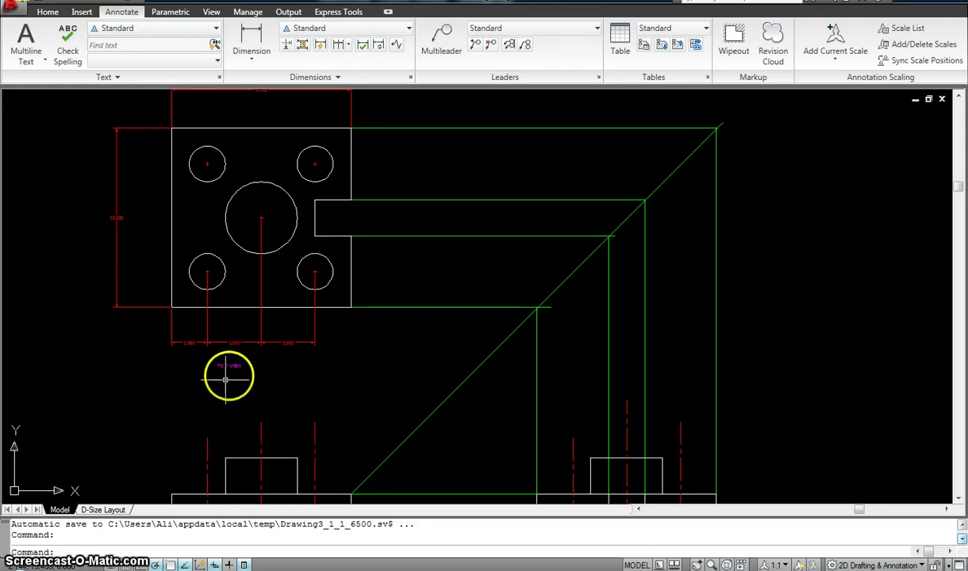
# Add the 1:2 and 1:4 annotation scales to the TOP VIEW label
pyautogui.click(232, 368)
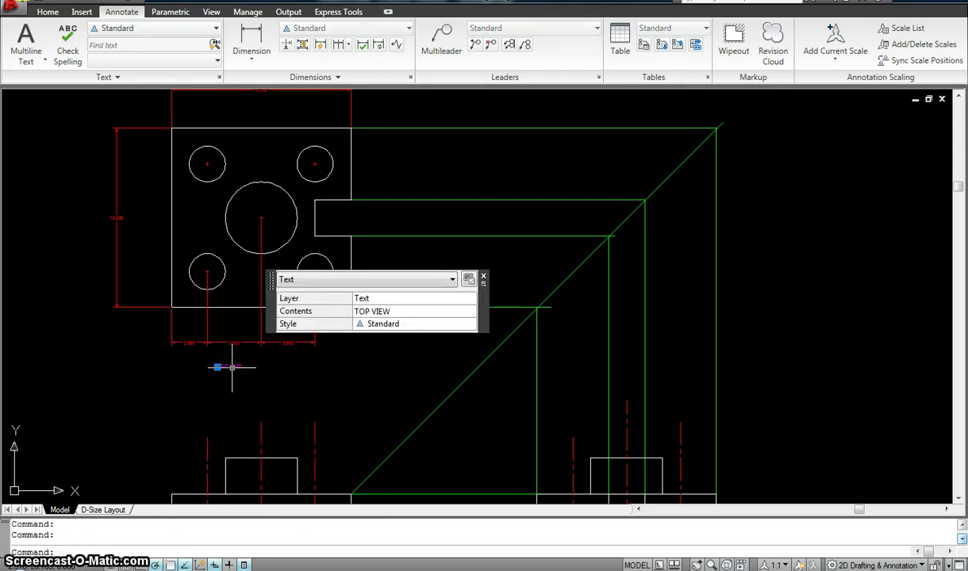
pyautogui.moveTo(395, 339)
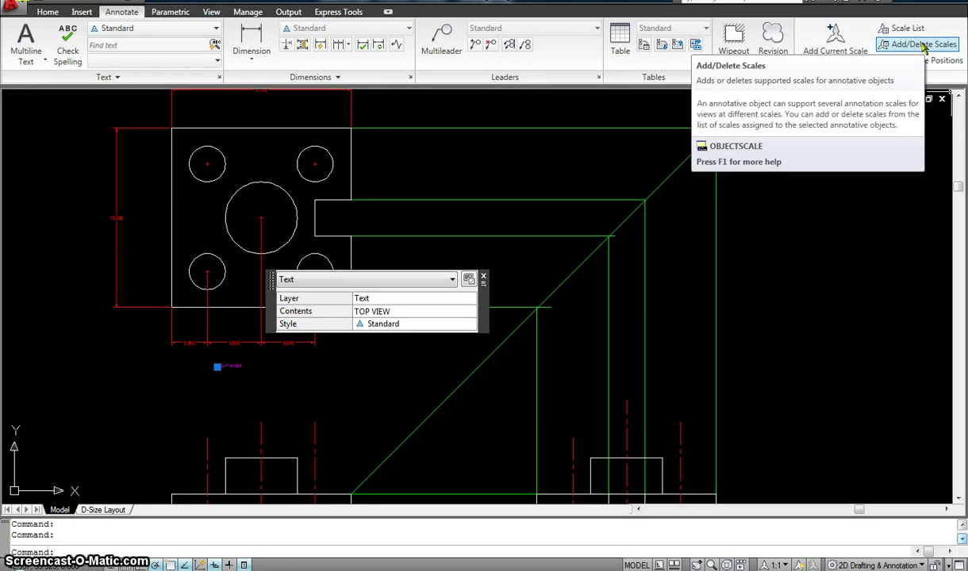
pyautogui.click(922, 45)
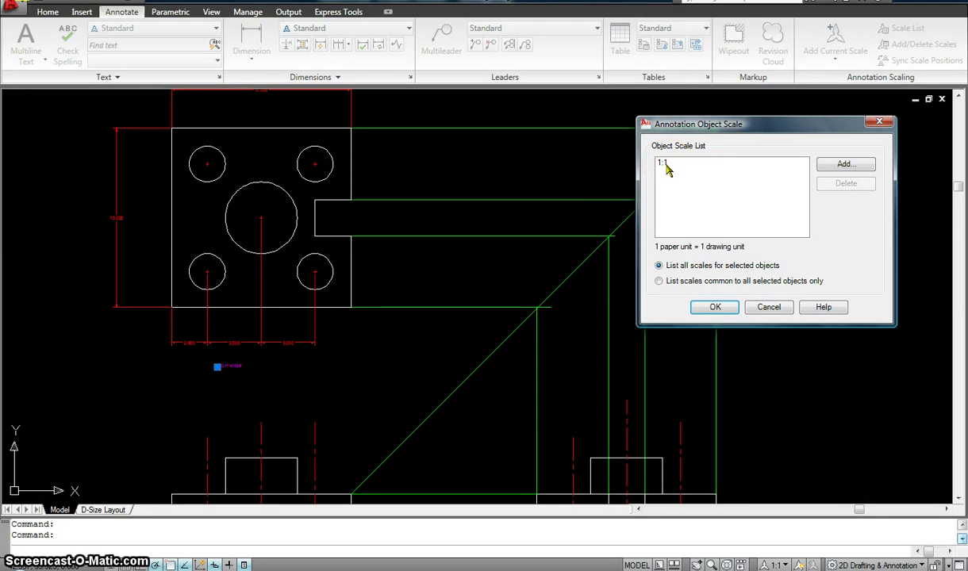
pyautogui.click(825, 165)
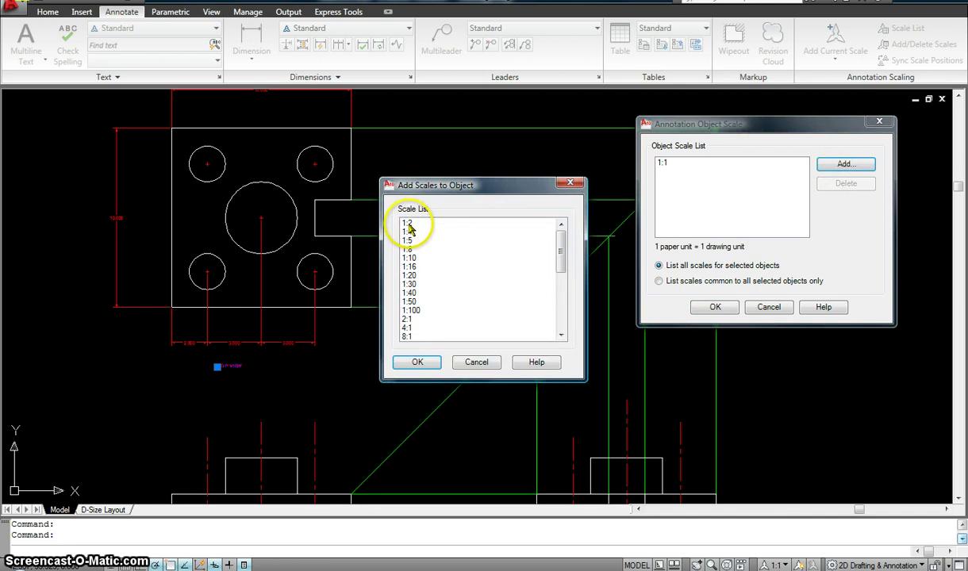
pyautogui.click(408, 225)
pyautogui.click(416, 362)
pyautogui.click(843, 164)
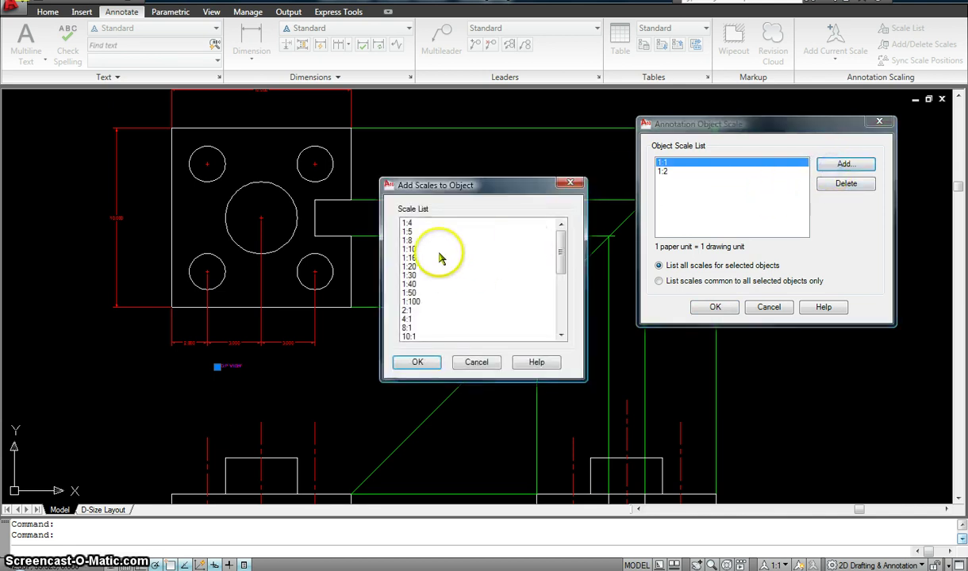
pyautogui.click(408, 224)
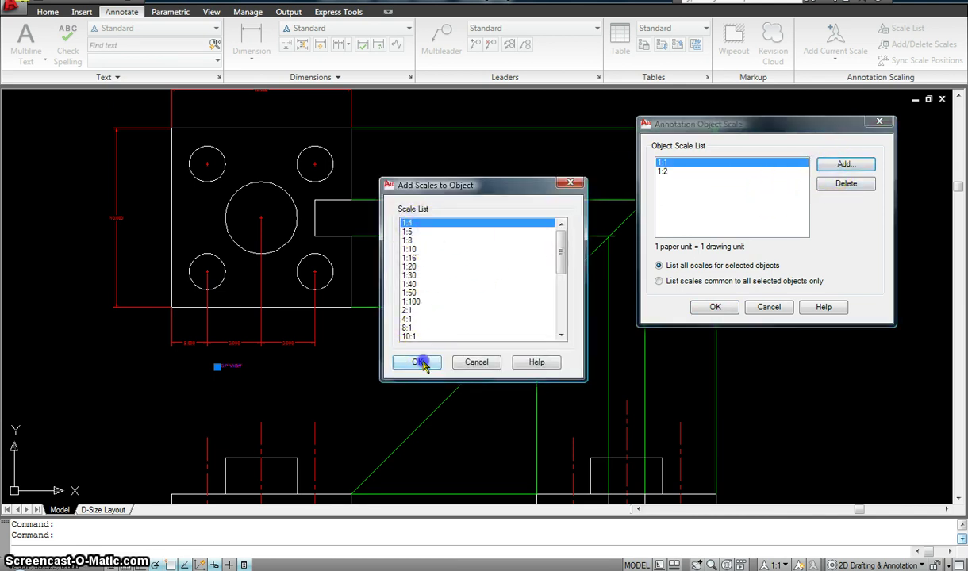
pyautogui.click(421, 361)
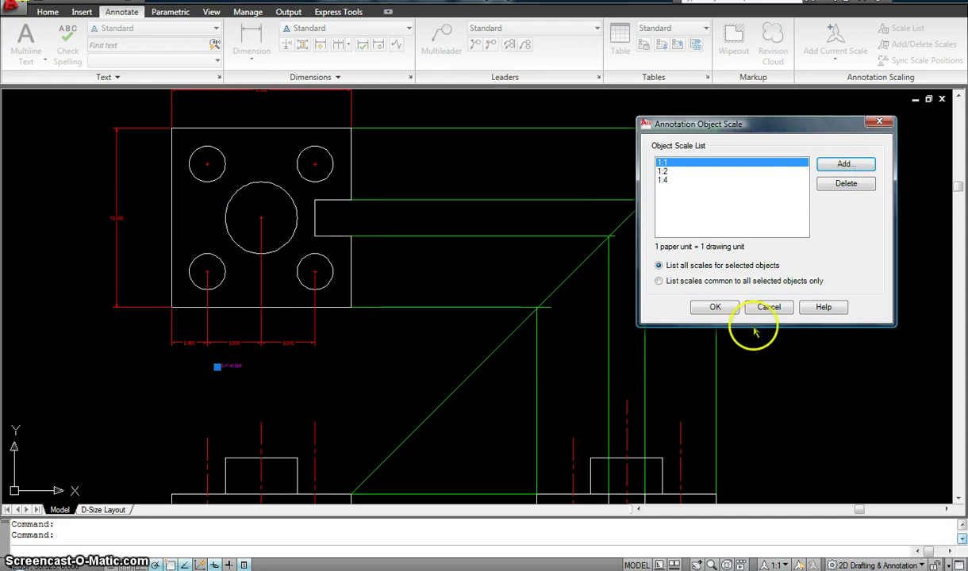
pyautogui.click(716, 309)
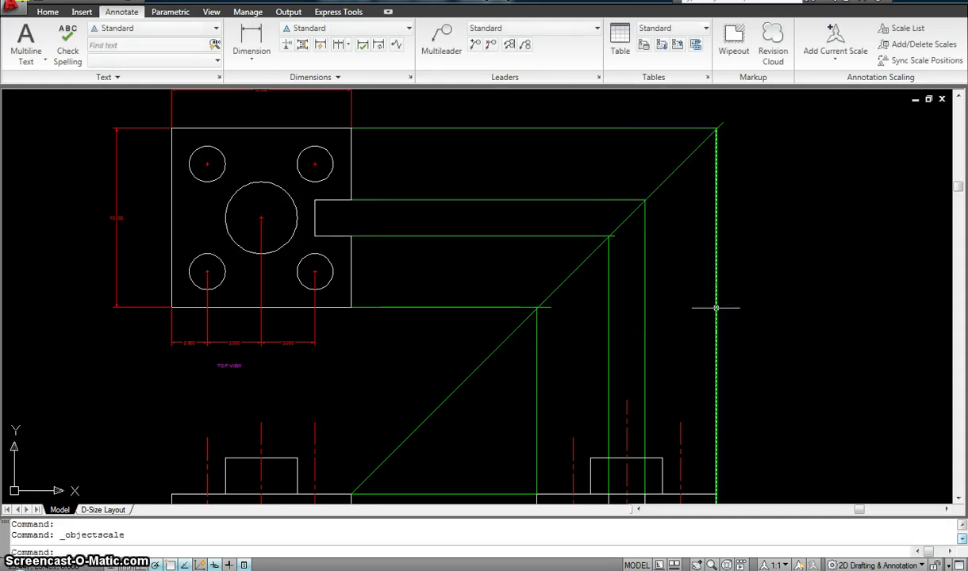
# Update the TOP VIEW label to the current dimension style with Dimension Update
pyautogui.click(776, 566)
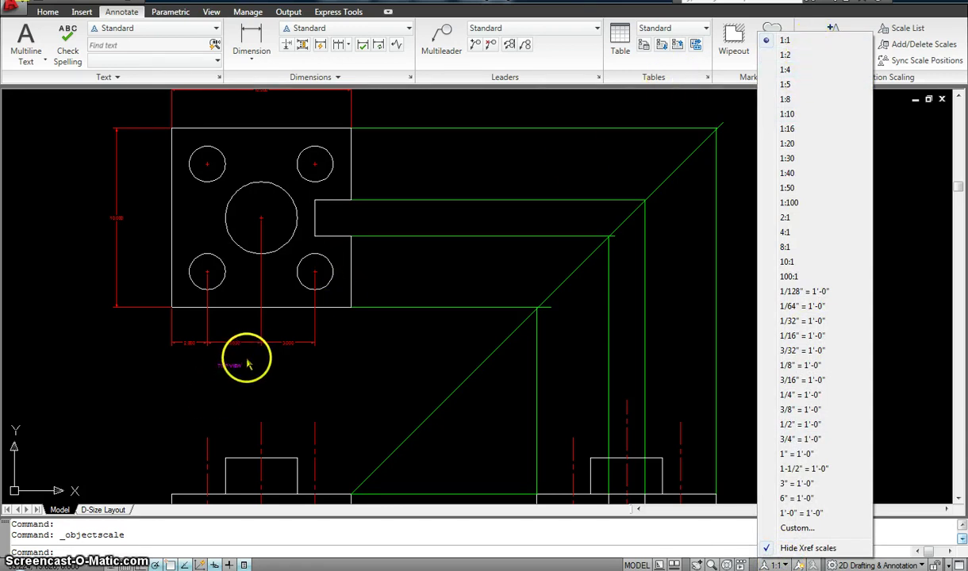
pyautogui.click(365, 65)
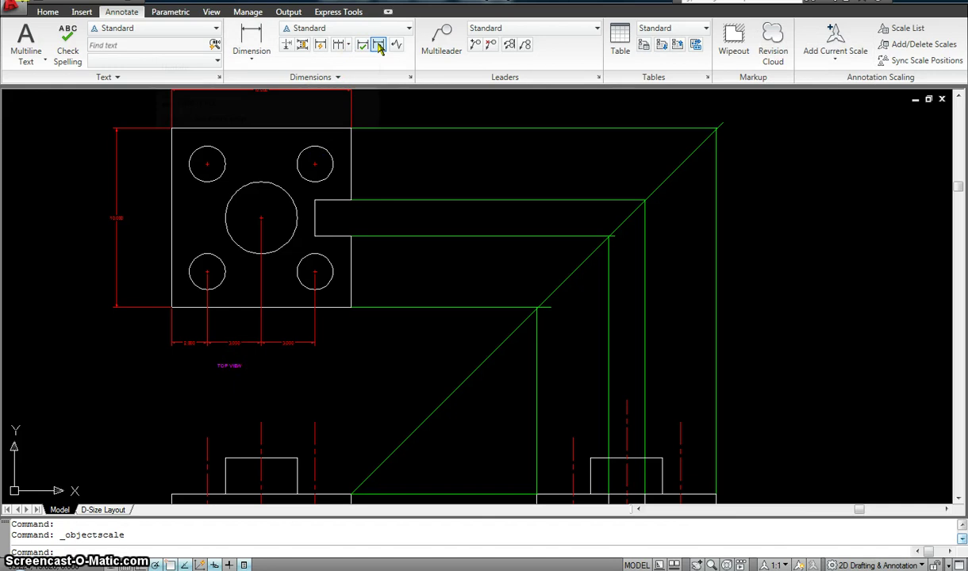
pyautogui.click(378, 48)
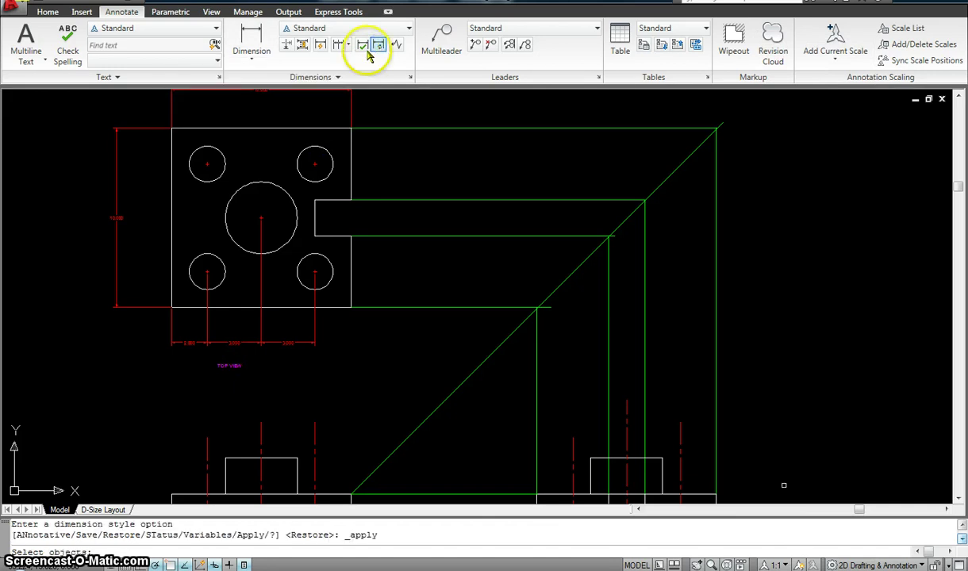
pyautogui.click(227, 366)
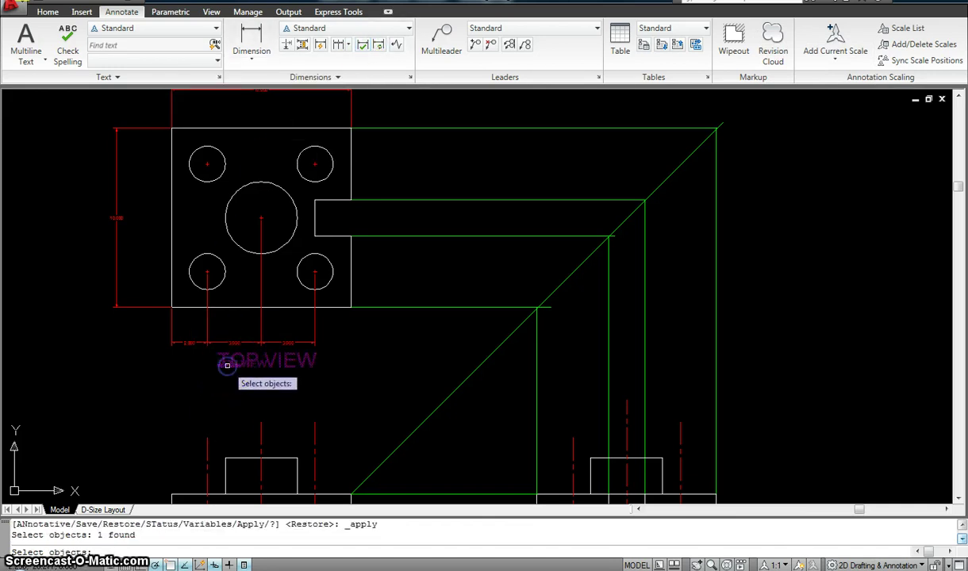
pyautogui.click(392, 385)
pyautogui.rightClick(392, 385)
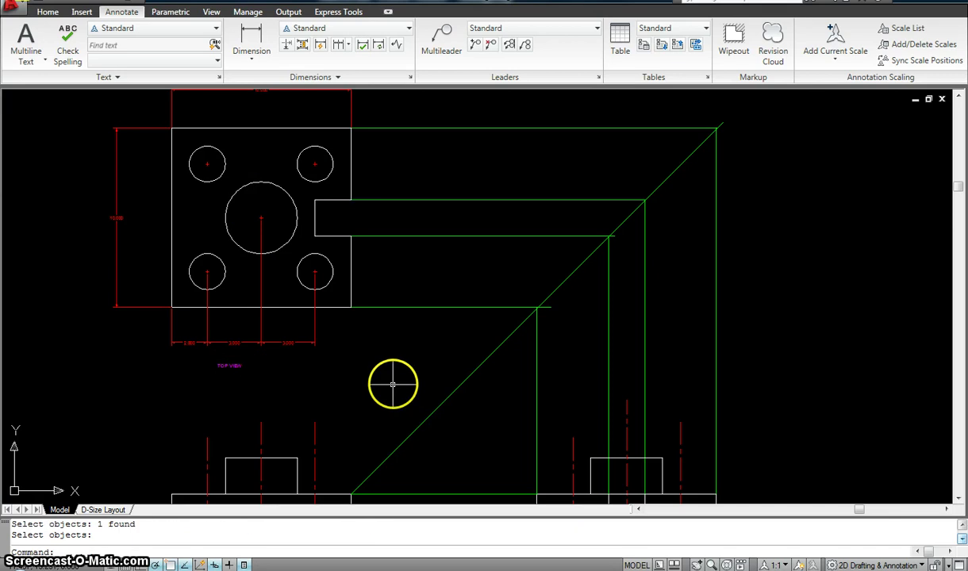
# Set the annotation scale to 1:2 and switch to the D-Size Layout sheet
pyautogui.click(780, 564)
pyautogui.click(785, 54)
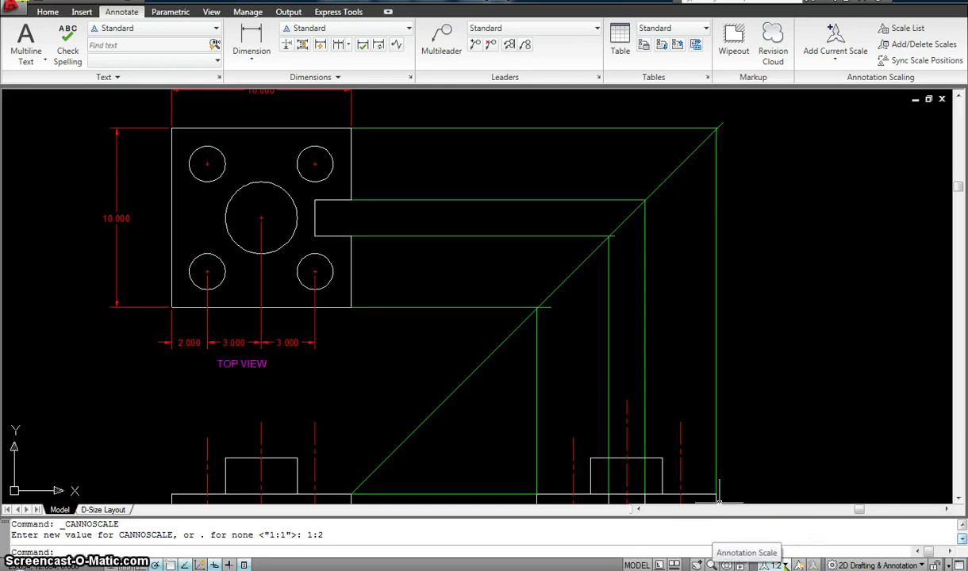
pyautogui.click(784, 564)
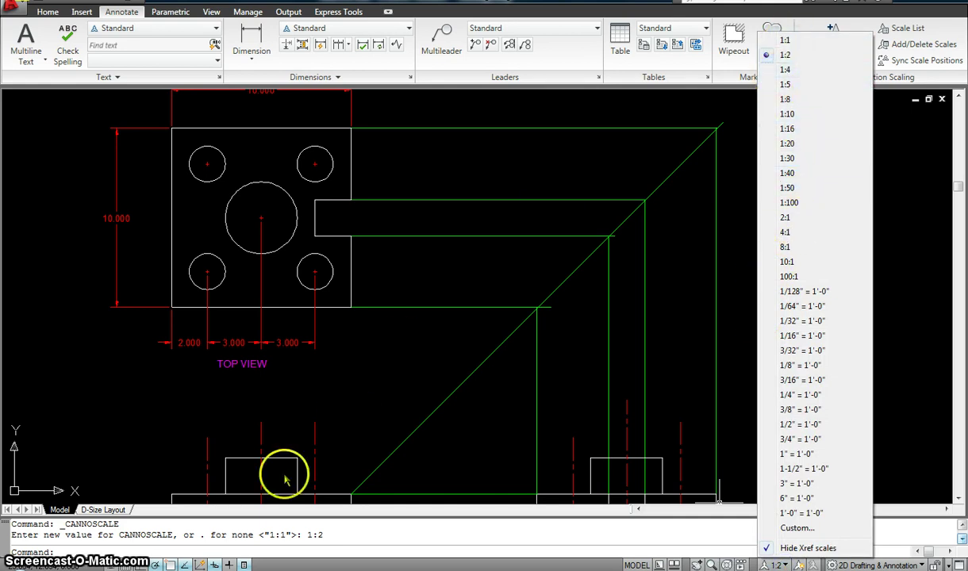
pyautogui.click(103, 509)
# Pan the D-Size sheet into view and leave Annotation Visibility on for all scales
pyautogui.moveTo(231, 471)
pyautogui.mouseDown(button='middle')
pyautogui.moveTo(269, 361)
pyautogui.moveTo(252, 353)
pyautogui.mouseUp(button='middle')
pyautogui.moveTo(331, 328); pyautogui.dragTo(319, 376, button='middle')
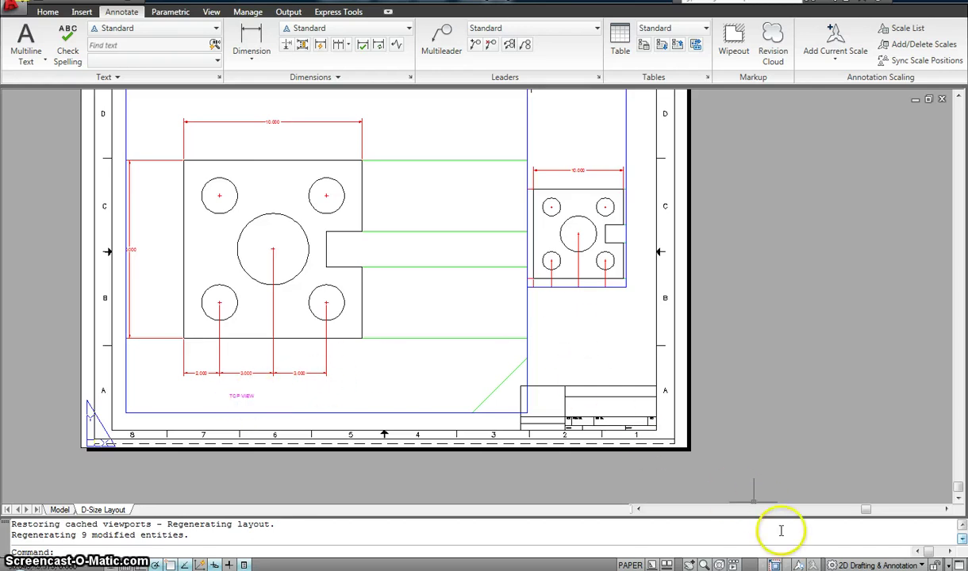
pyautogui.click(798, 565)
pyautogui.click(799, 565)
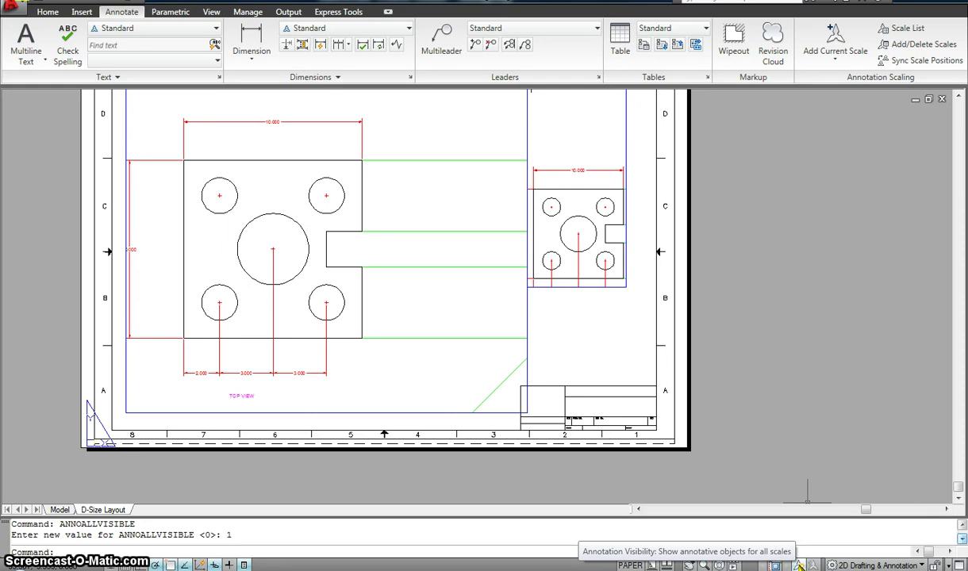
pyautogui.click(798, 565)
pyautogui.click(798, 565)
pyautogui.scroll(-2, 481, 200)
pyautogui.scroll(1, 346, 342)
pyautogui.scroll(1, 445, 278)
pyautogui.moveTo(461, 264); pyautogui.dragTo(406, 320, button='middle')
# Set the large viewport's annotation scale to 1:2 and check the 10.000 width dimension
pyautogui.doubleClick(405, 156)
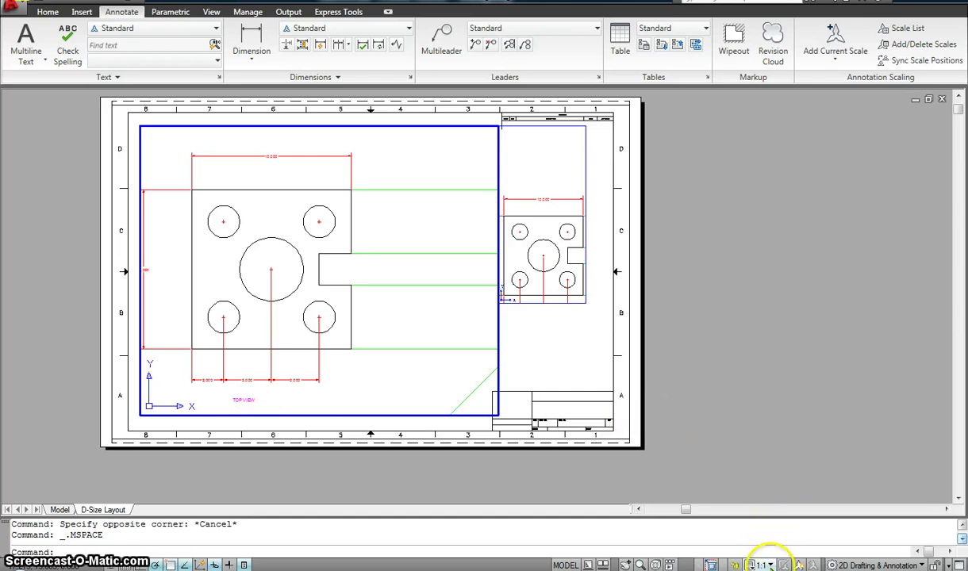
pyautogui.click(764, 565)
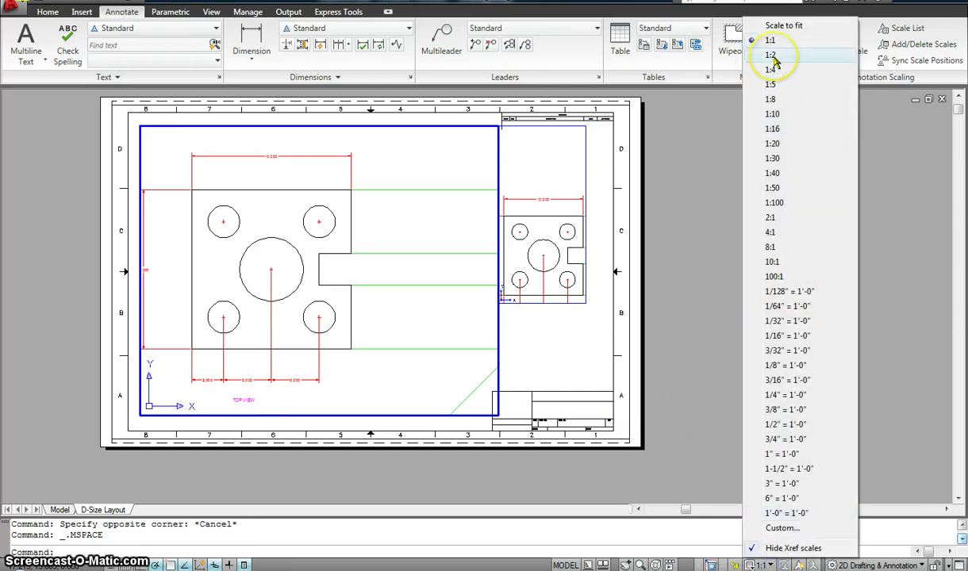
pyautogui.click(771, 56)
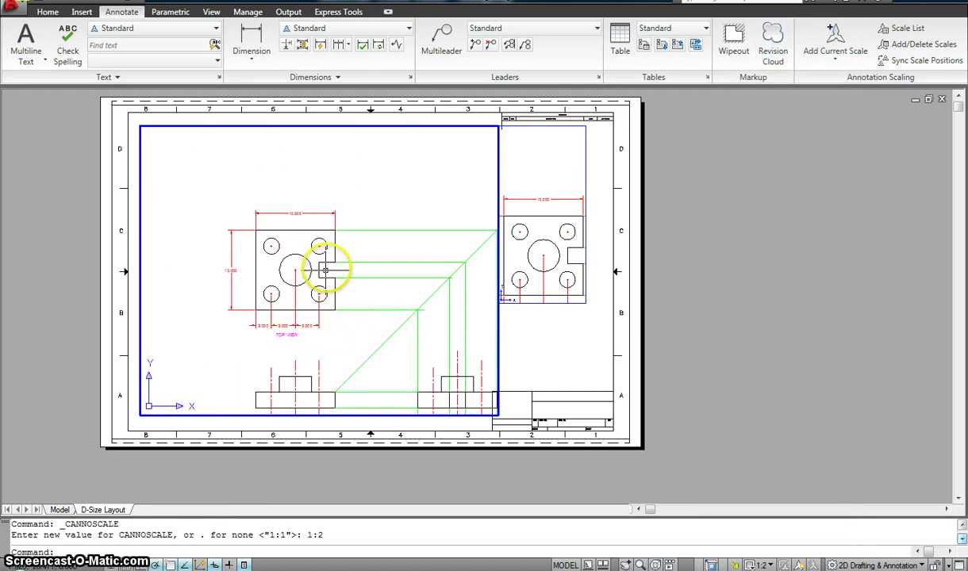
pyautogui.moveTo(330, 262)
pyautogui.click(213, 207)
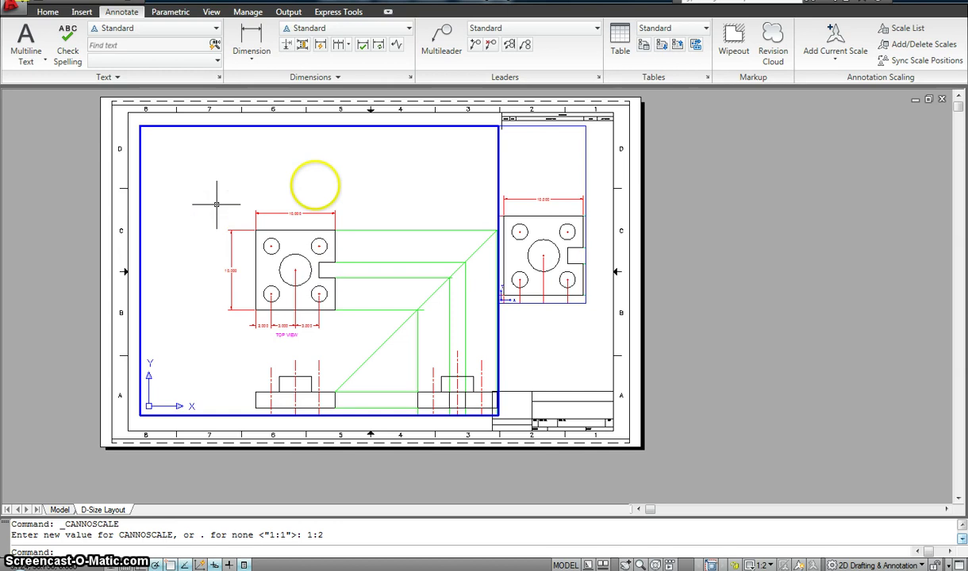
pyautogui.click(300, 215)
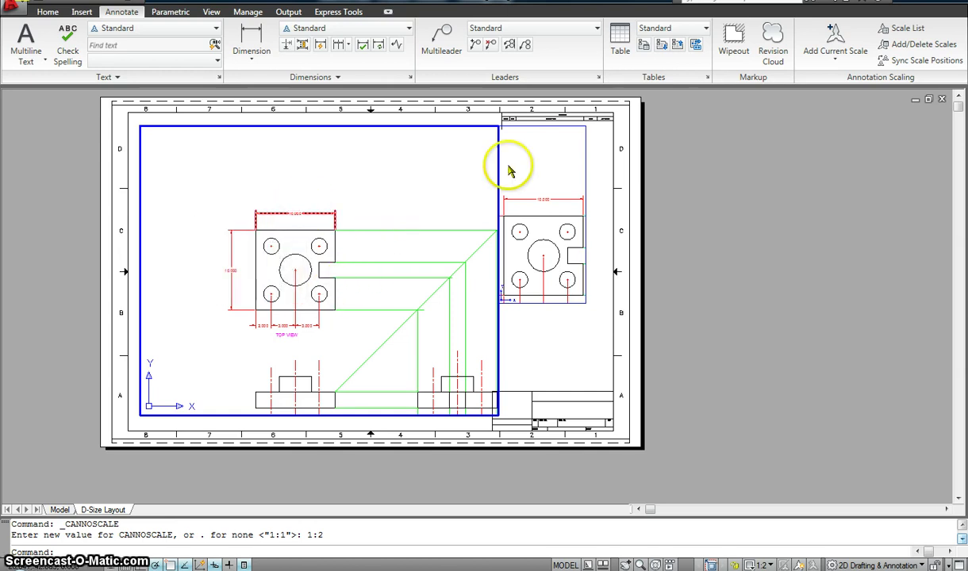
pyautogui.click(324, 313)
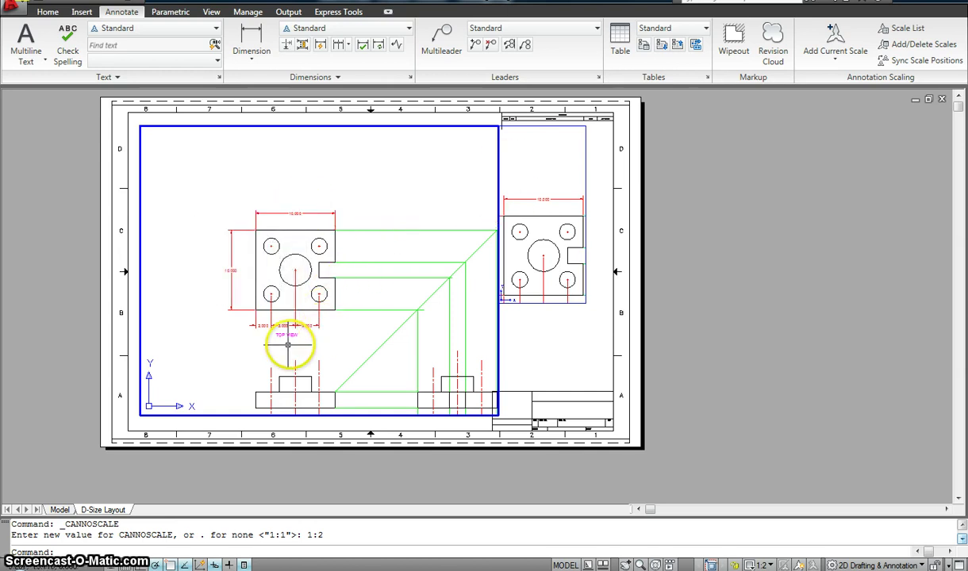
# Set the right-hand viewport to 1:1, recentre the top view, and return to paper space
pyautogui.doubleClick(558, 169)
pyautogui.scroll(-1, 550, 222)
pyautogui.moveTo(550, 223); pyautogui.dragTo(546, 197, button='middle')
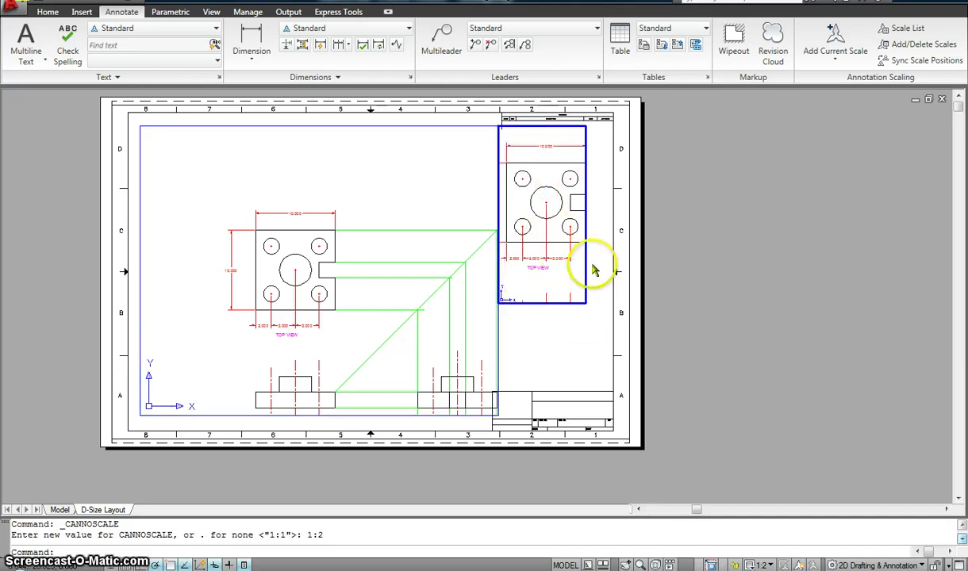
pyautogui.click(764, 565)
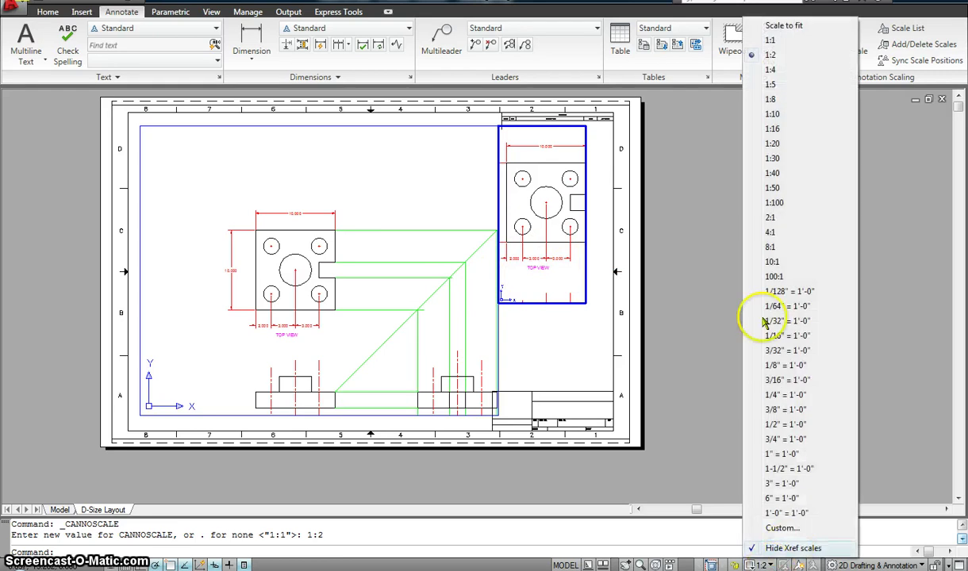
pyautogui.click(792, 40)
pyautogui.moveTo(583, 203); pyautogui.dragTo(542, 208, button='middle')
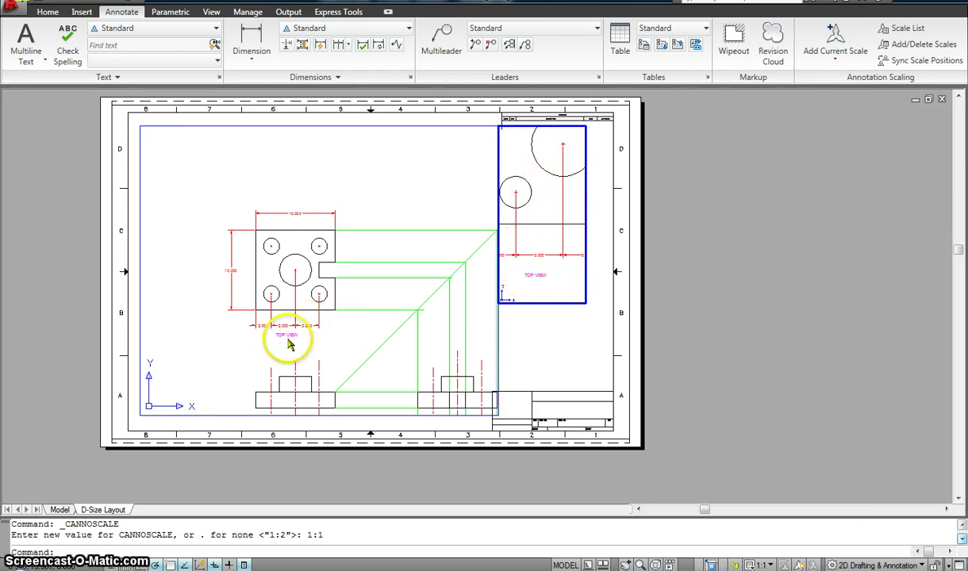
pyautogui.doubleClick(562, 318)
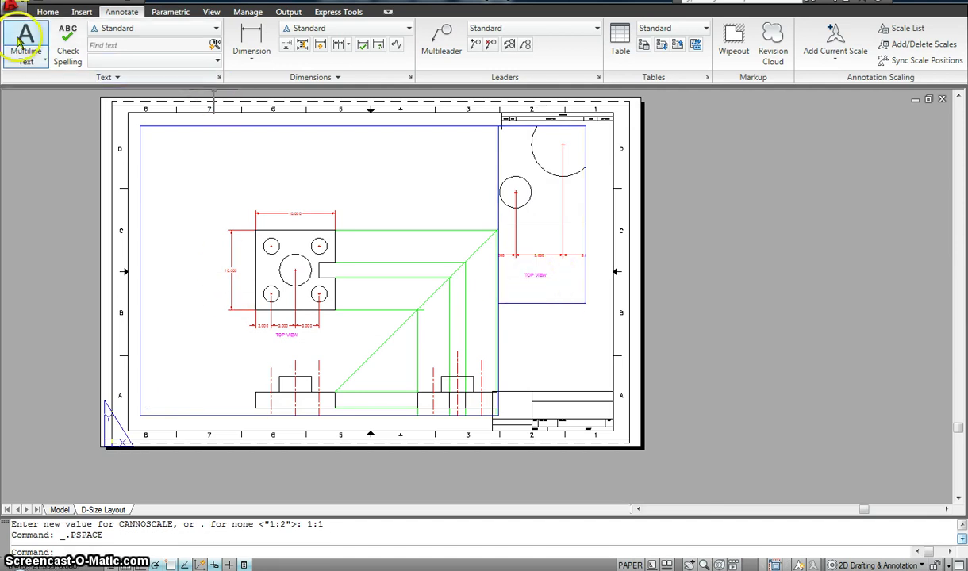
# In model space, copy the TOP VIEW label below the front and side views
pyautogui.click(59, 510)
pyautogui.scroll(-2, 340, 325)
pyautogui.press('Return')
pyautogui.click(280, 322)
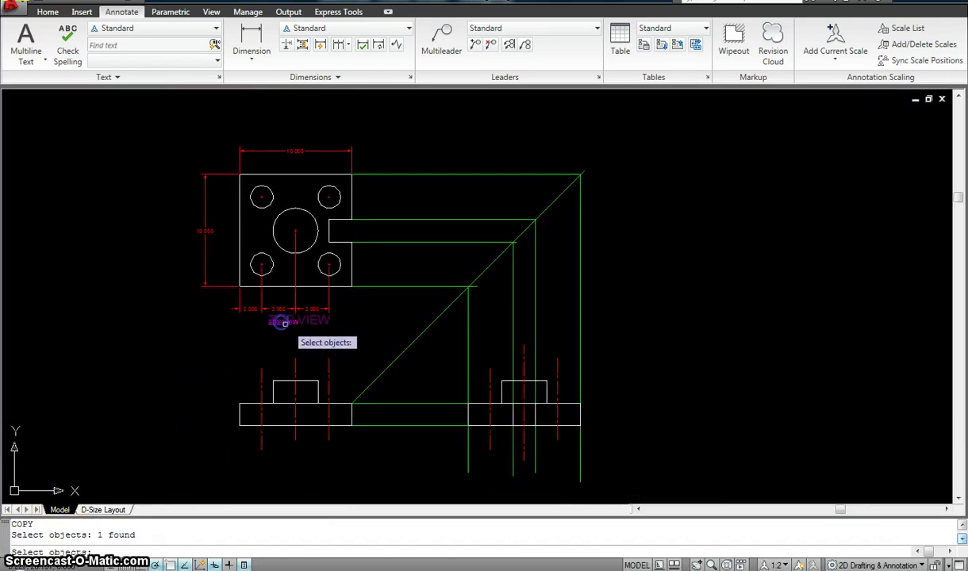
pyautogui.press('Return')
pyautogui.click(356, 333)
pyautogui.click(365, 452)
pyautogui.click(599, 450)
pyautogui.press('Escape')
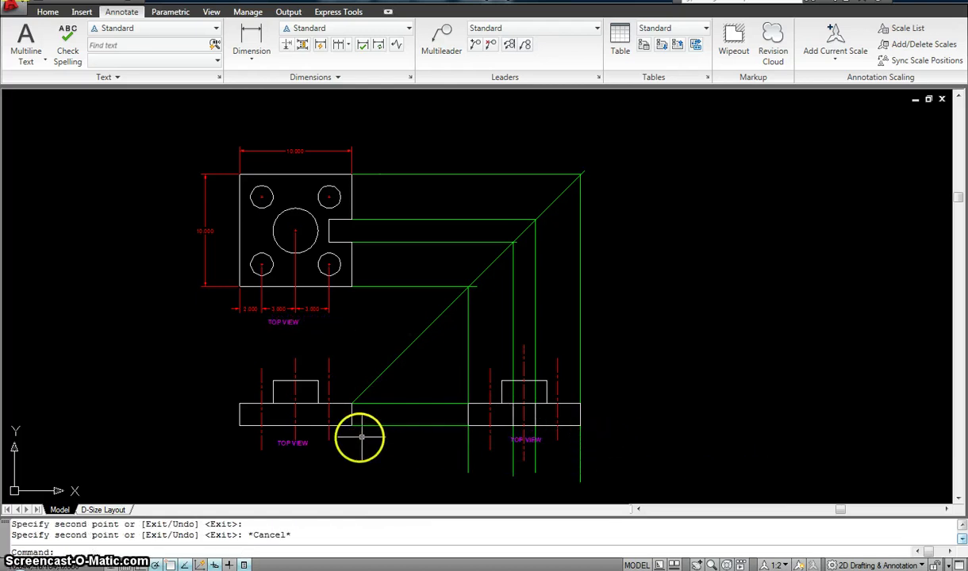
# Edit the copied labels to read FRONT VIEW and SIDE VIEW
pyautogui.doubleClick(302, 444)
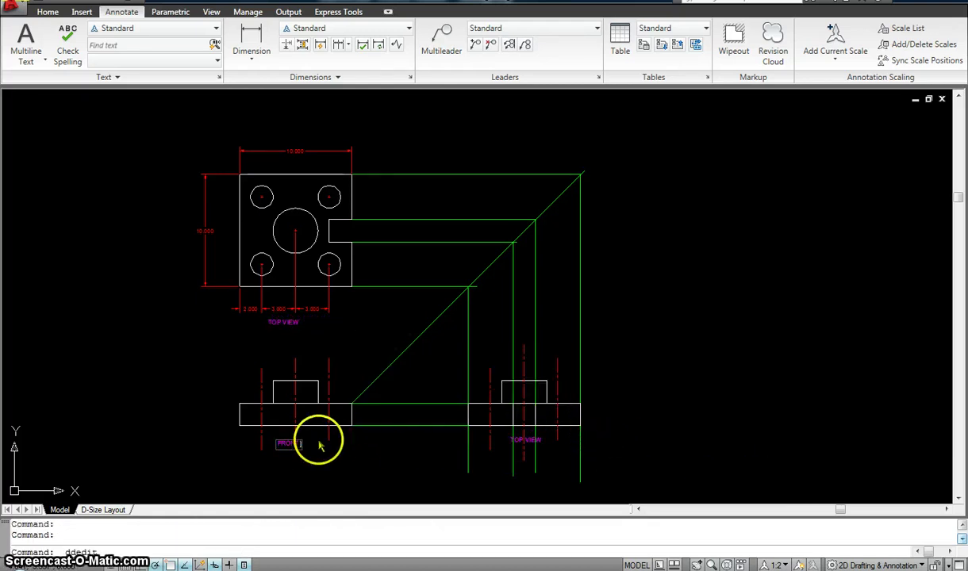
pyautogui.click(542, 469)
pyautogui.click(530, 440)
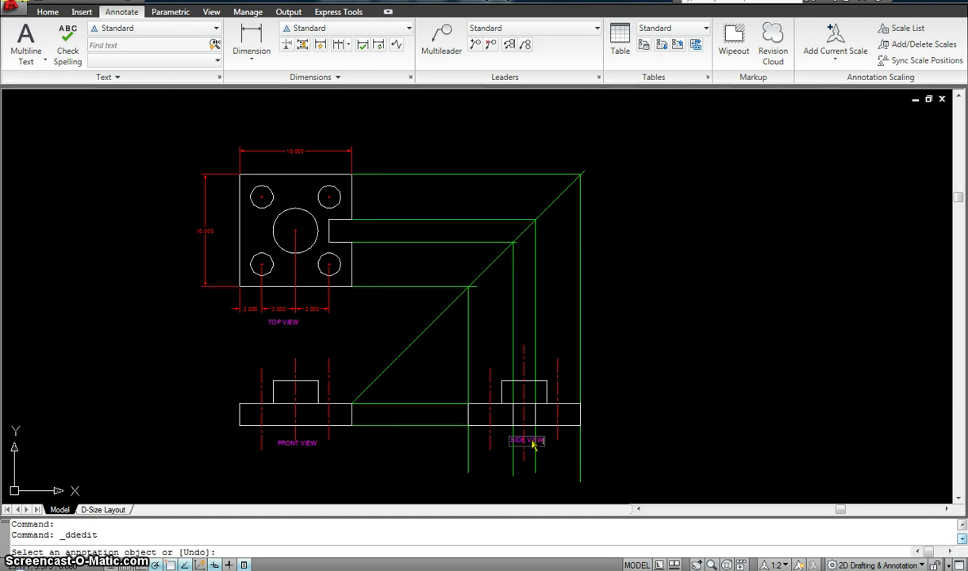
pyautogui.click(676, 410)
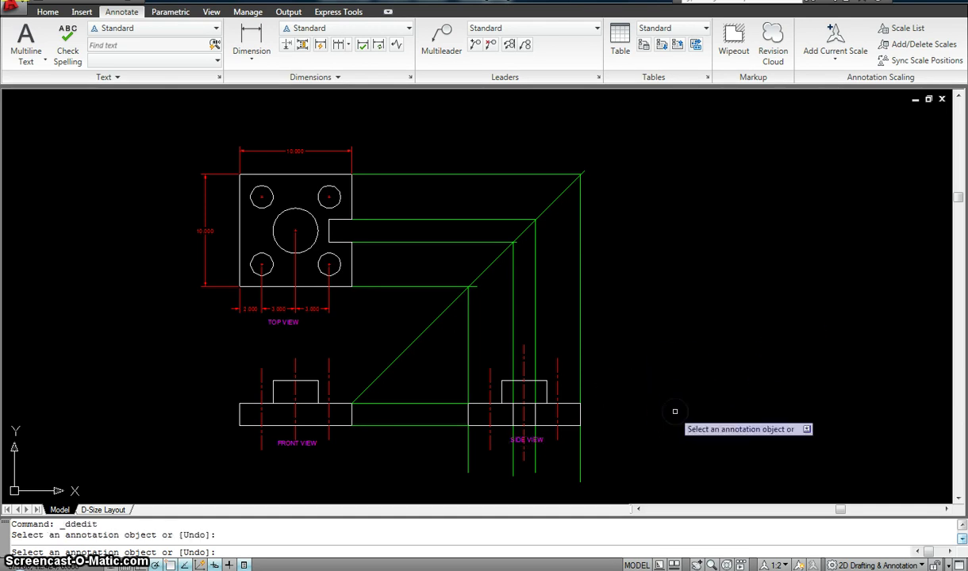
pyautogui.press('Escape')
pyautogui.press('Escape')
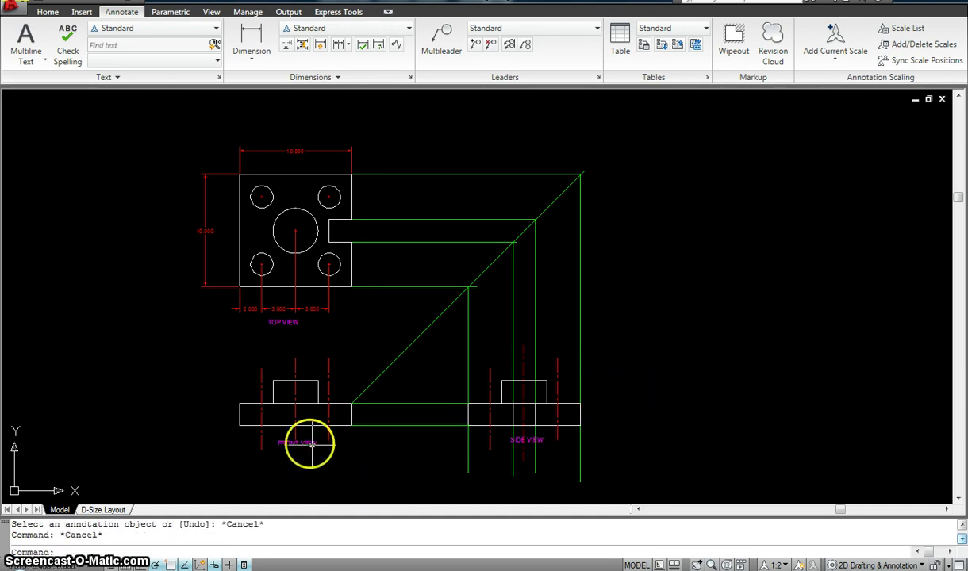
pyautogui.click(316, 451)
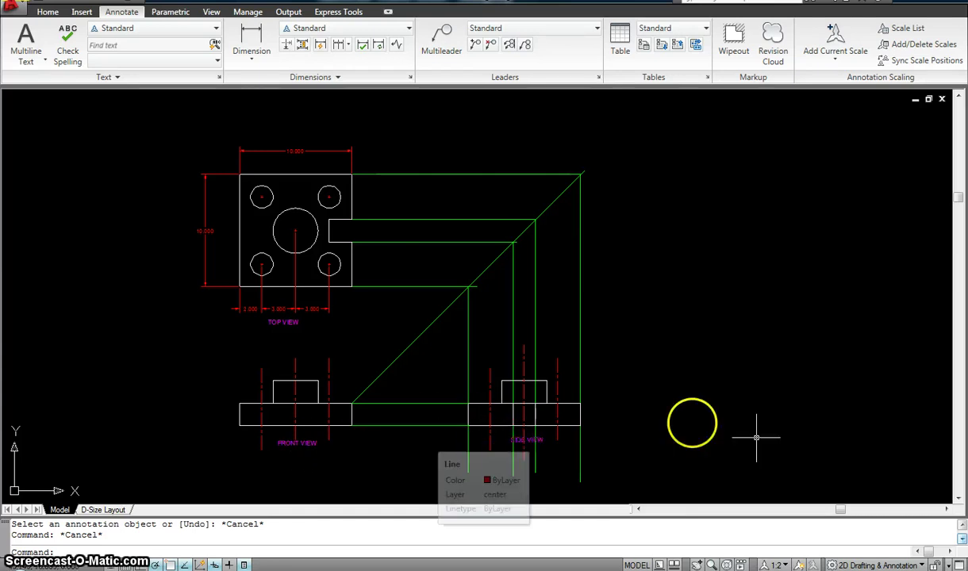
# Test the 1:4 annotation scale, then set it back to 1:2
pyautogui.click(784, 565)
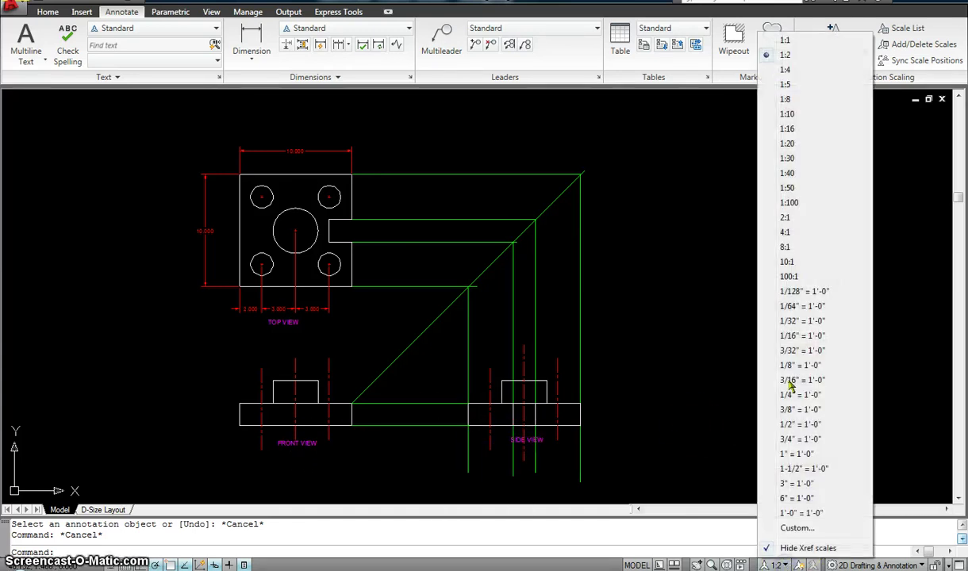
pyautogui.click(782, 71)
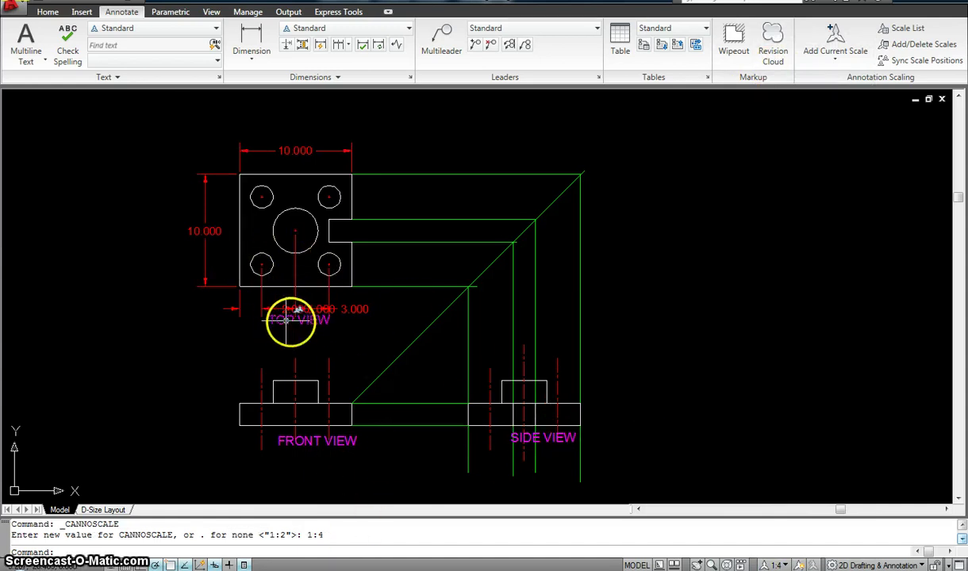
pyautogui.click(778, 564)
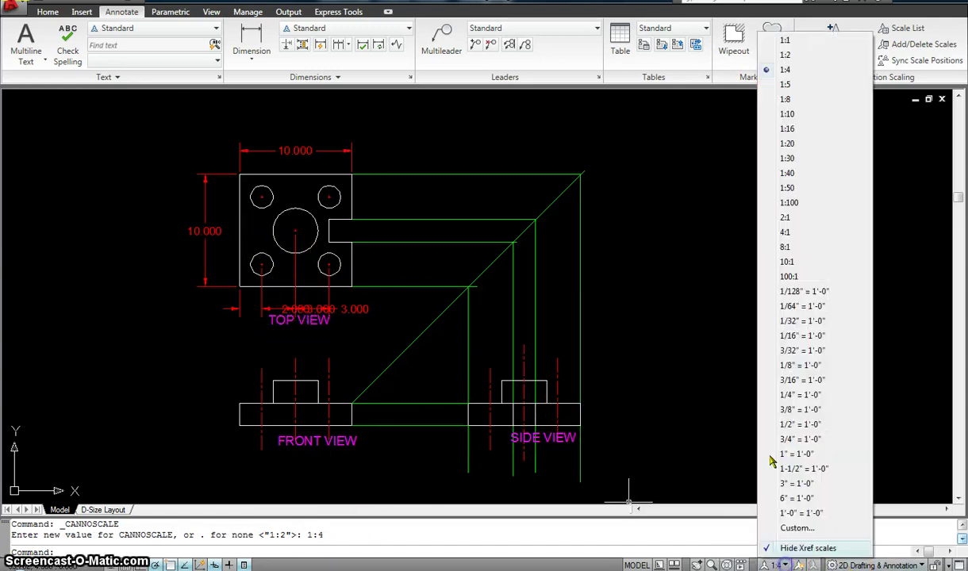
pyautogui.click(800, 54)
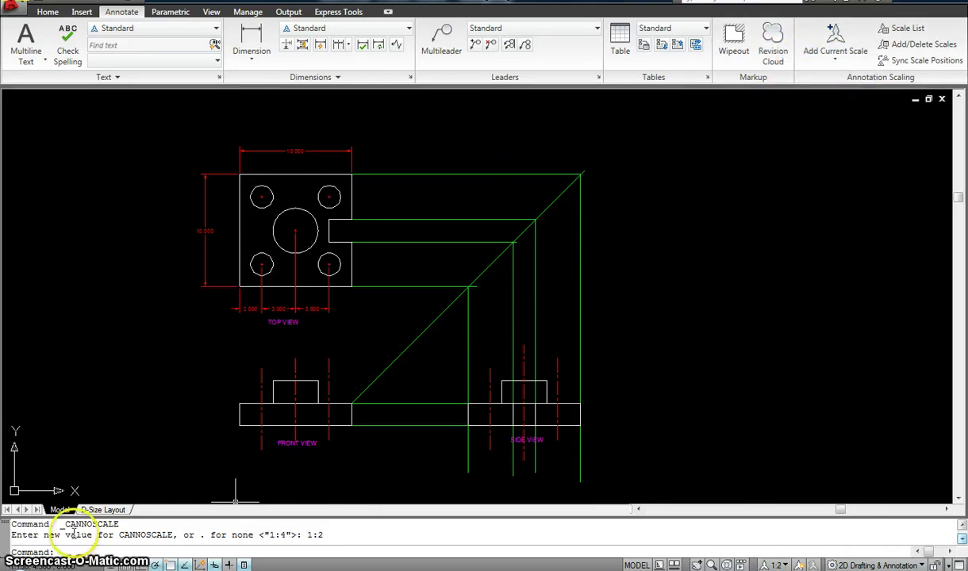
# On the D-Size Layout, set the large viewport's scale to 1:1
pyautogui.click(102, 511)
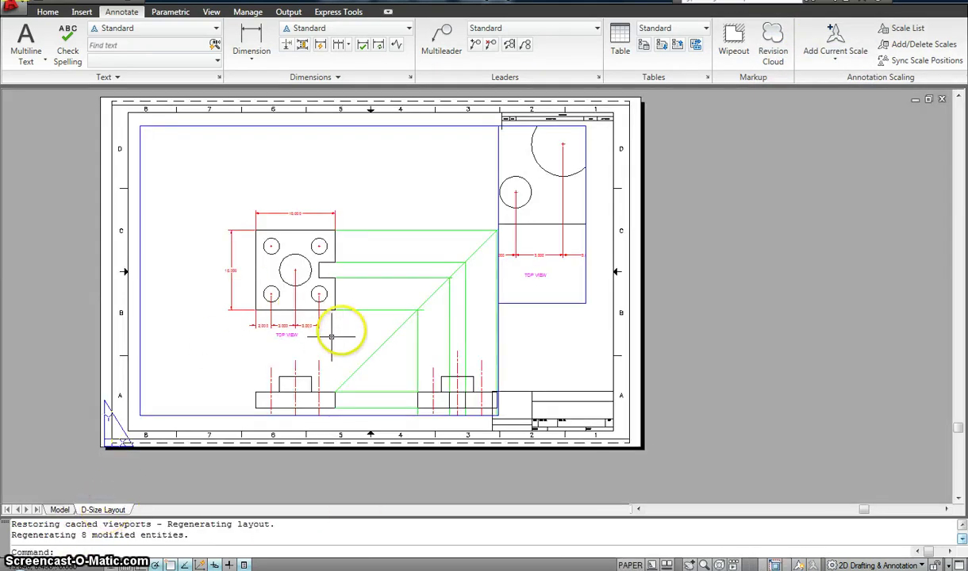
pyautogui.doubleClick(344, 328)
pyautogui.moveTo(343, 329); pyautogui.dragTo(303, 279, button='middle')
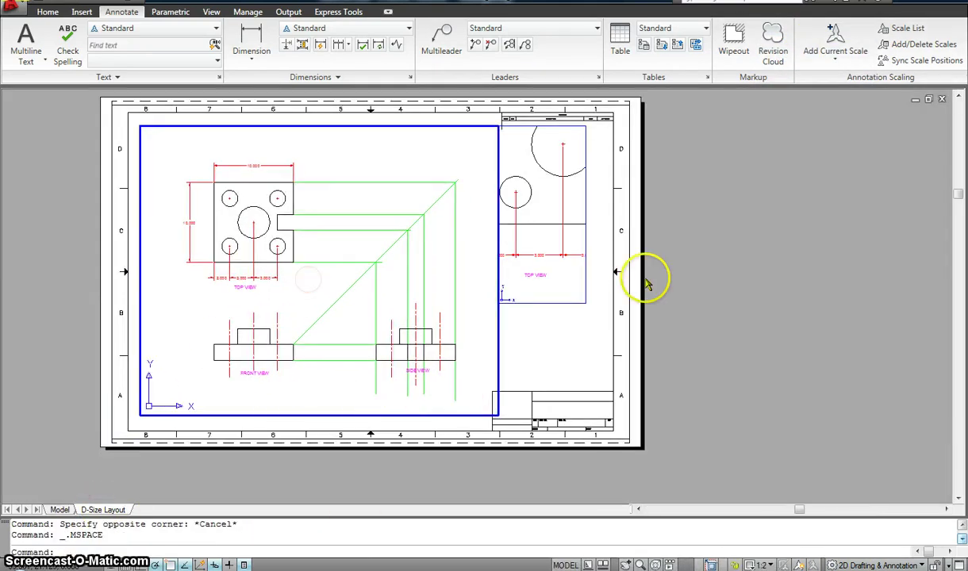
pyautogui.doubleClick(727, 277)
pyautogui.doubleClick(321, 289)
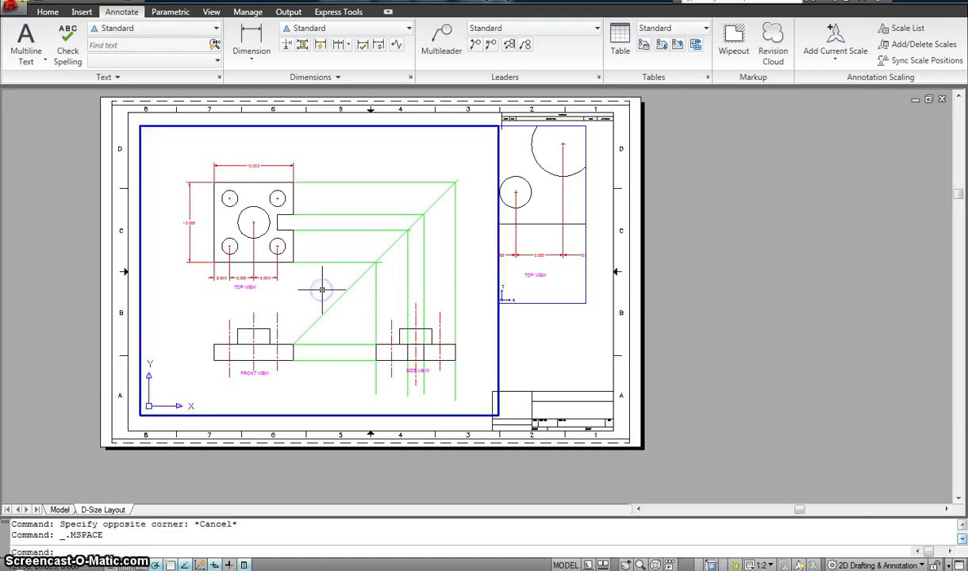
pyautogui.click(773, 564)
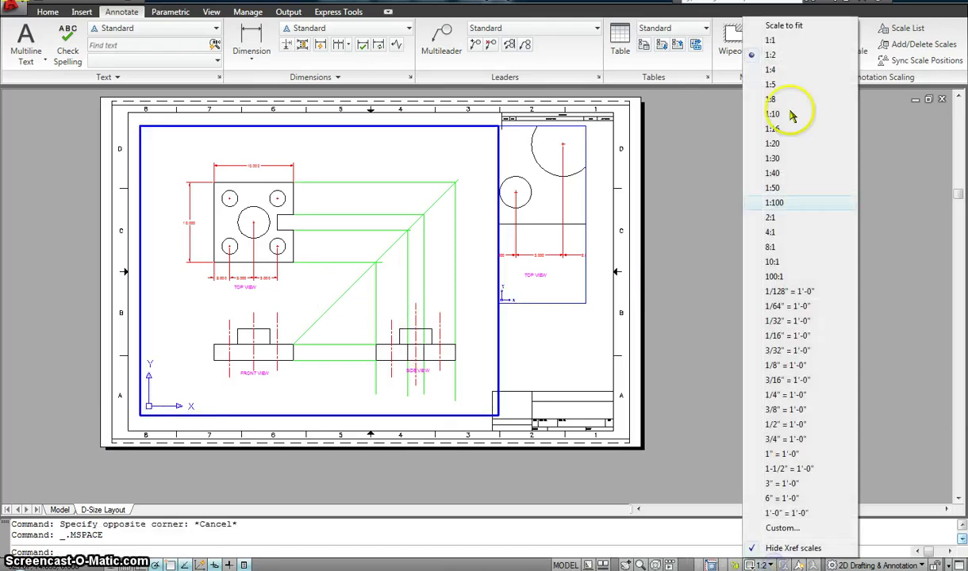
pyautogui.click(782, 46)
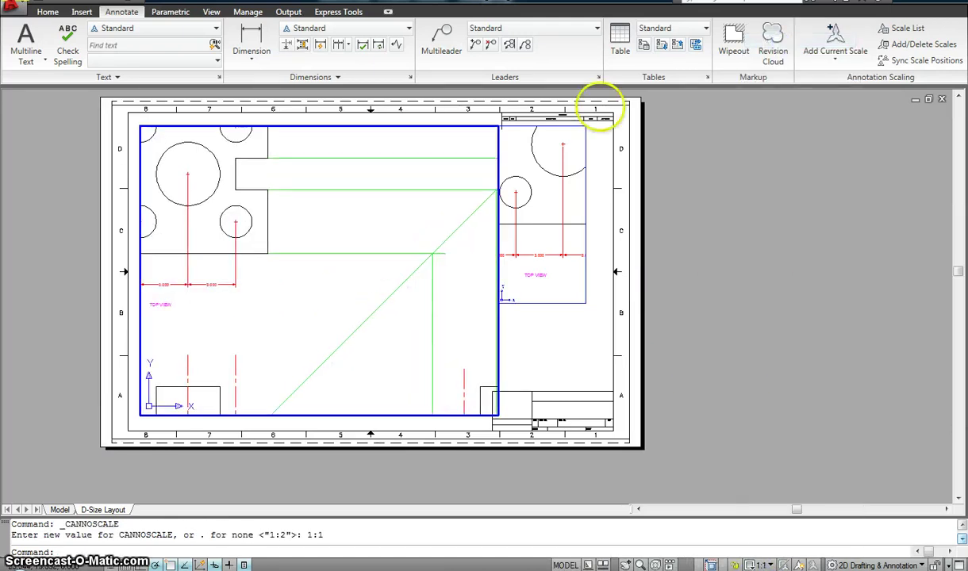
# Pan the large viewport to frame the top view, then return to model space
pyautogui.moveTo(341, 269); pyautogui.dragTo(386, 214, button='middle')
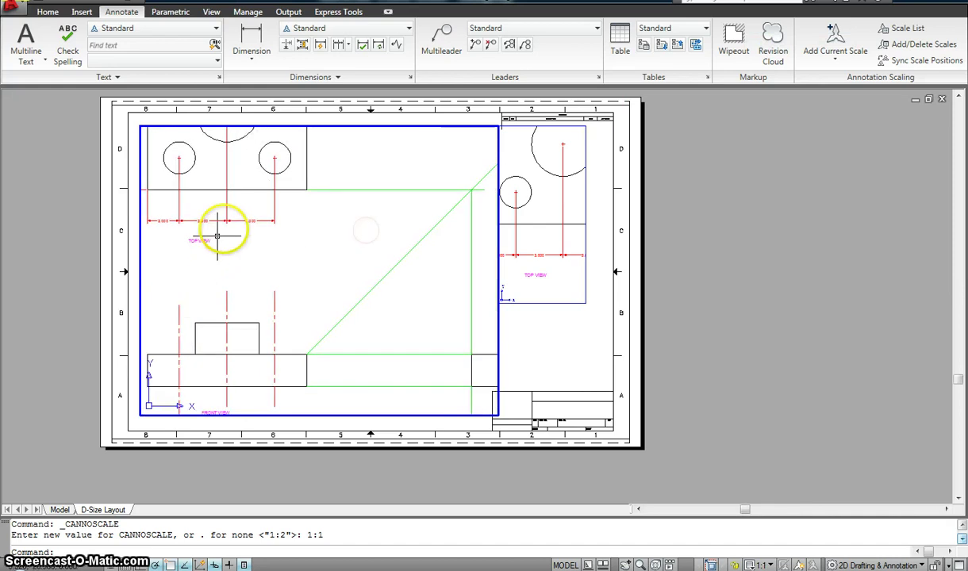
pyautogui.doubleClick(550, 361)
pyautogui.doubleClick(281, 228)
pyautogui.moveTo(417, 197); pyautogui.dragTo(435, 306, button='middle')
pyautogui.moveTo(380, 192); pyautogui.dragTo(370, 239, button='middle')
pyautogui.click(542, 302)
pyautogui.doubleClick(558, 320)
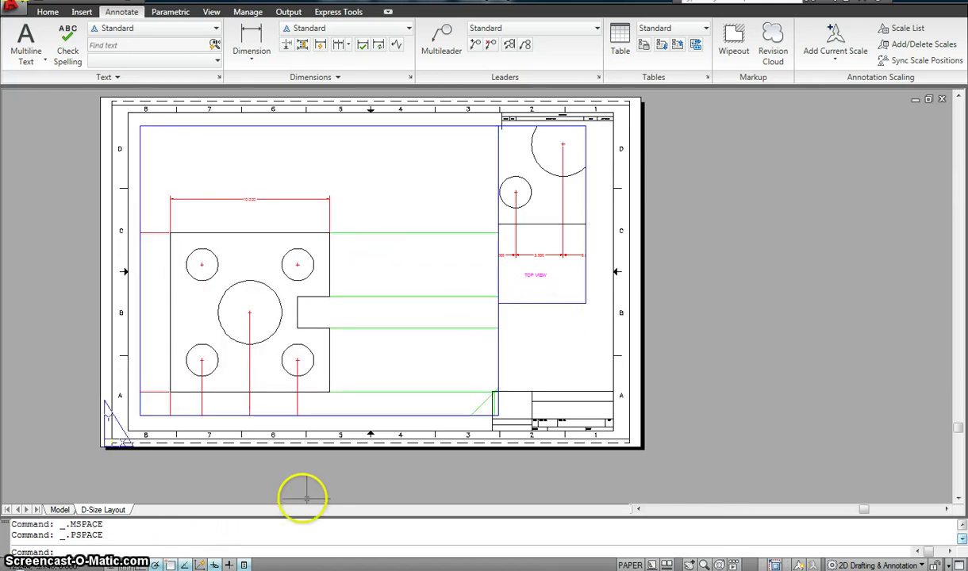
pyautogui.click(62, 511)
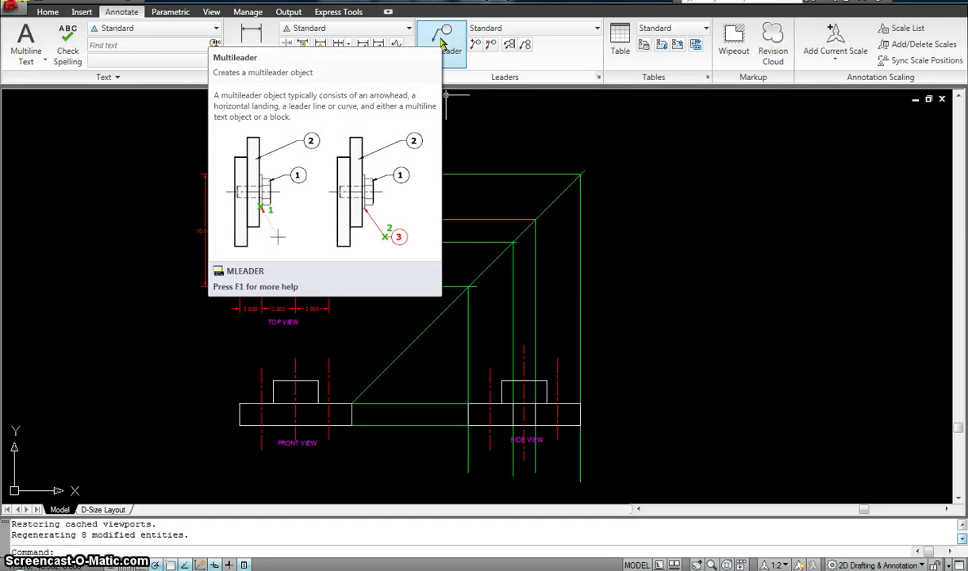
# Make Dimensions the current layer
pyautogui.click(48, 12)
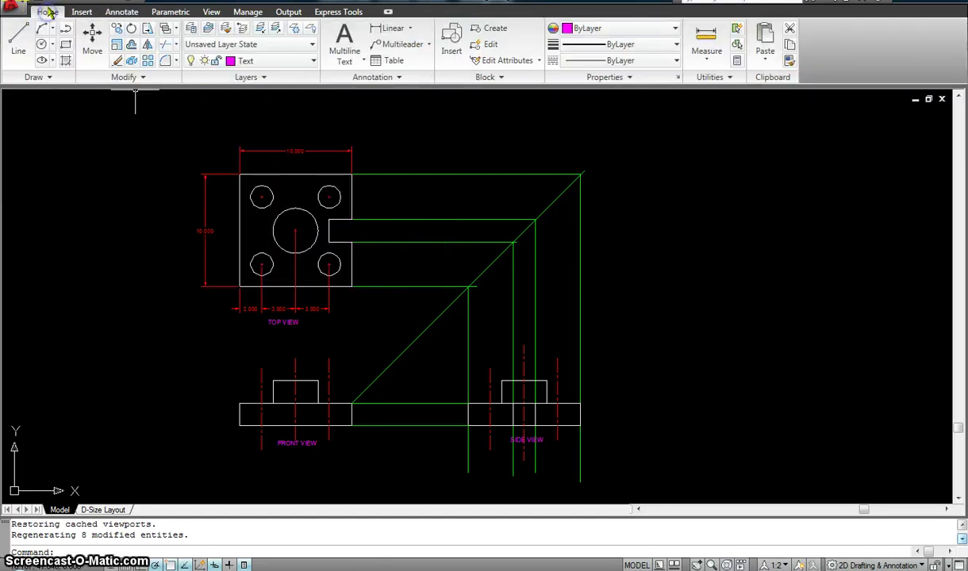
pyautogui.click(258, 61)
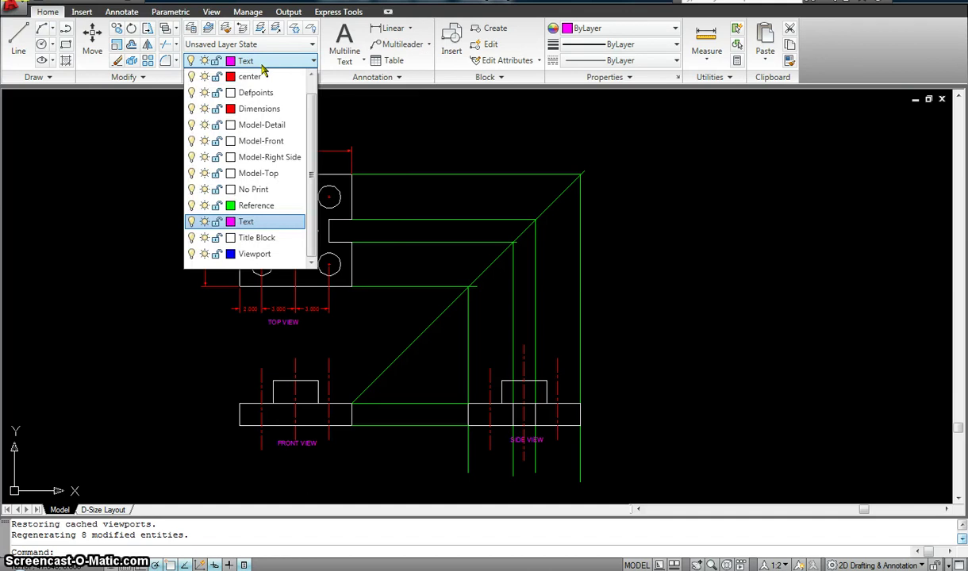
pyautogui.click(264, 109)
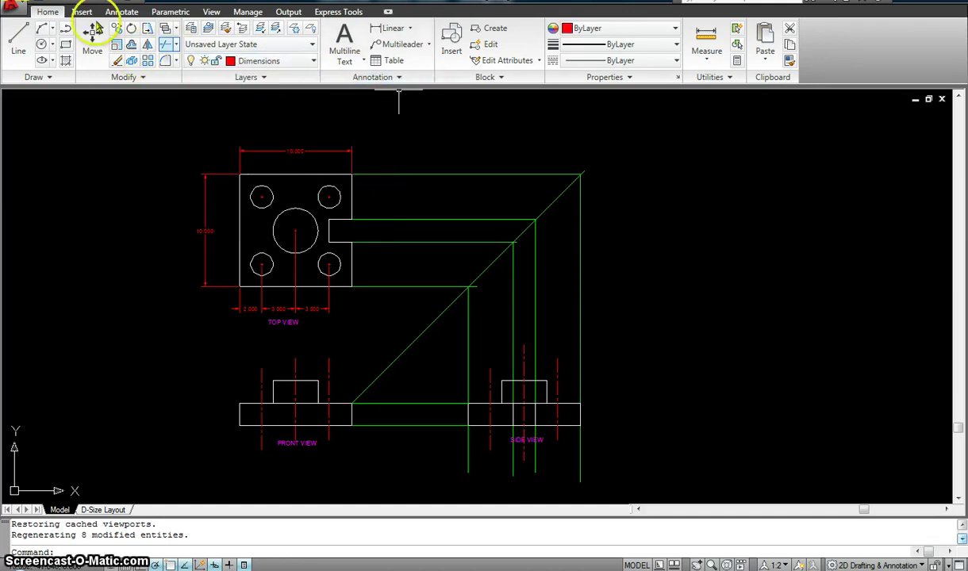
pyautogui.click(119, 12)
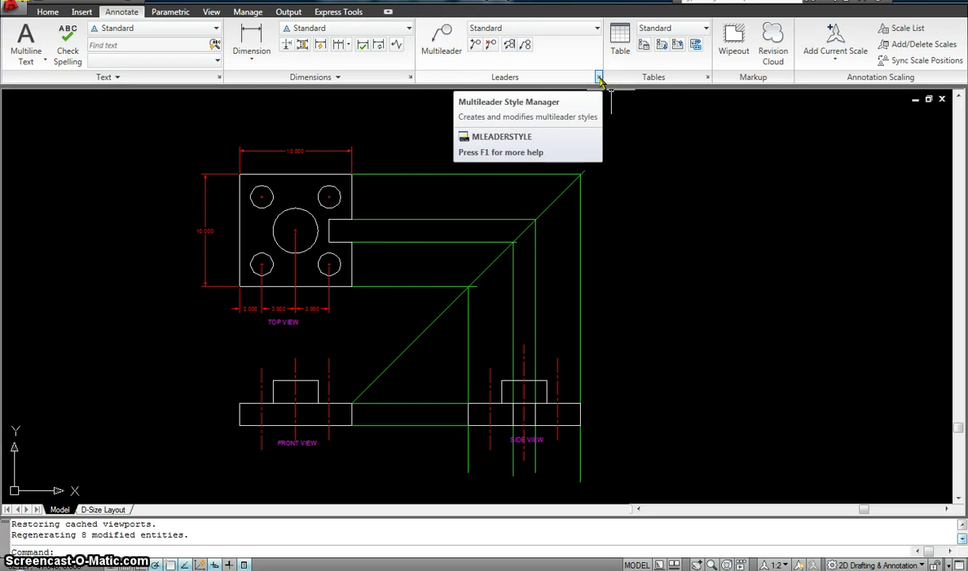
# Make the Standard multileader style annotative and set it current
pyautogui.click(599, 78)
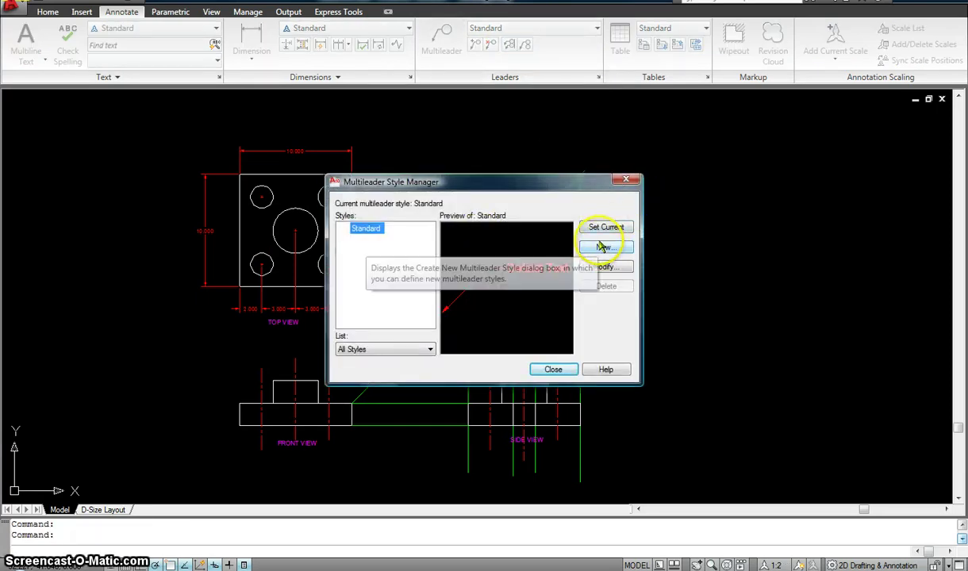
pyautogui.click(607, 266)
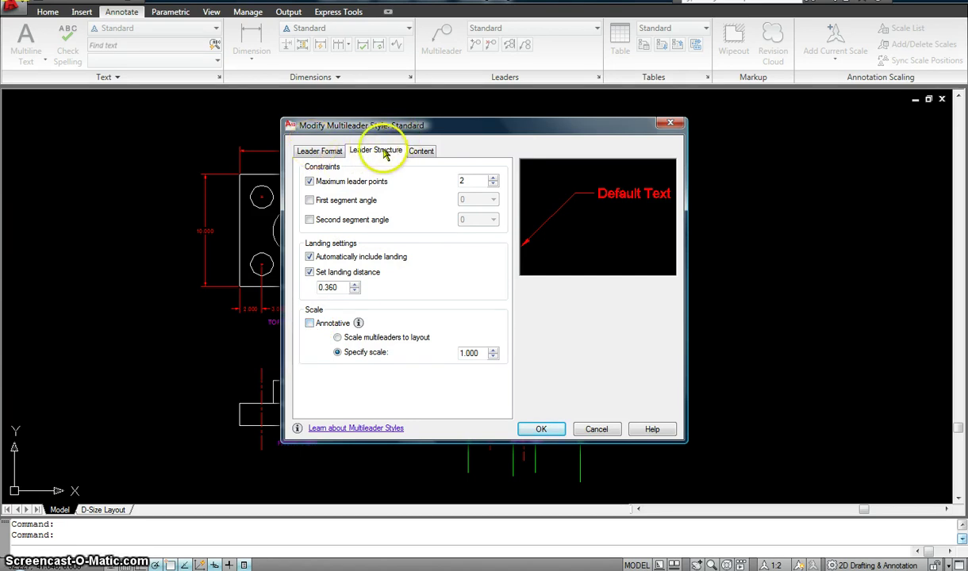
pyautogui.click(310, 323)
pyautogui.click(541, 430)
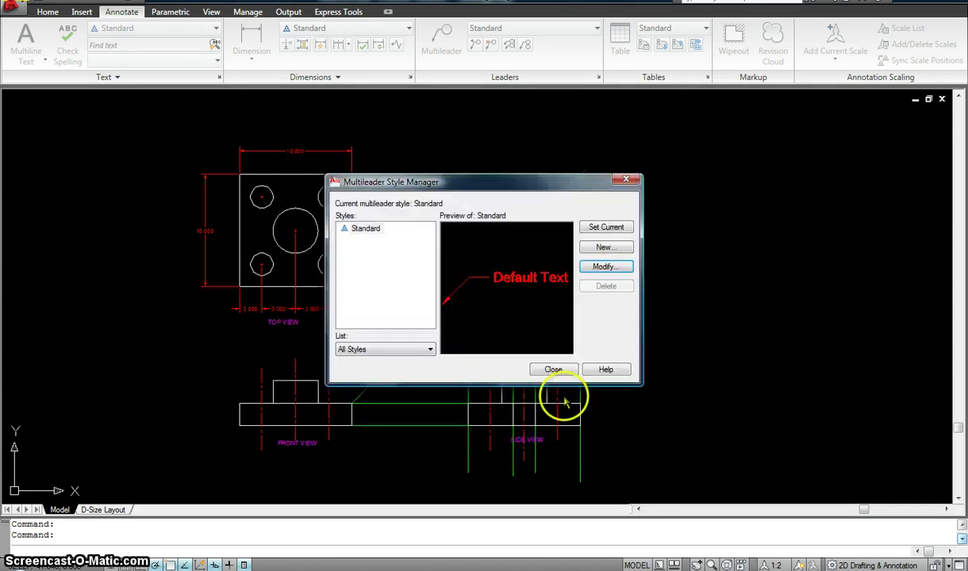
pyautogui.click(610, 228)
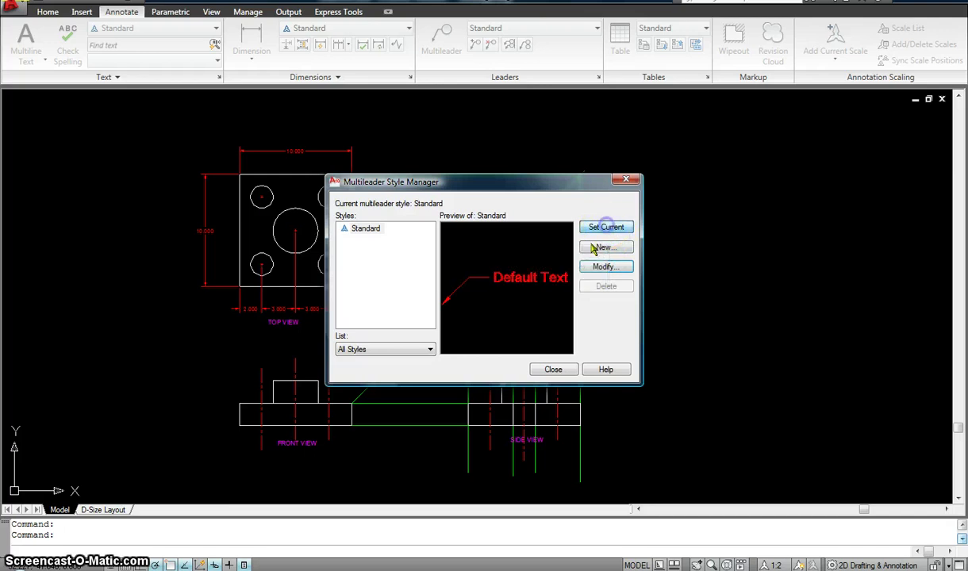
pyautogui.click(553, 370)
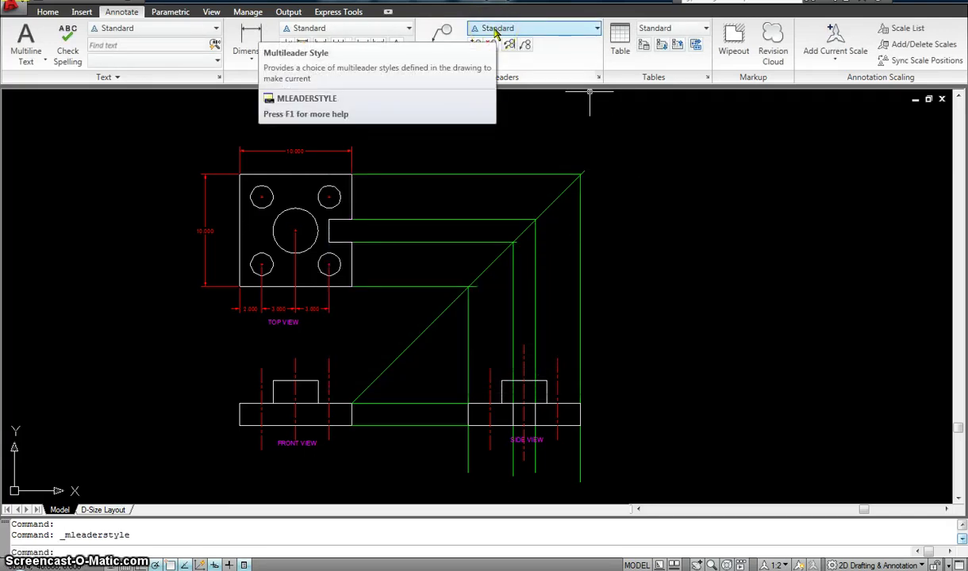
# Place a multileader from the top view's upper-right hole, labelled 4XØ 2.0, above the plate's corner
pyautogui.press('Escape')
pyautogui.press('Escape')
pyautogui.click(440, 49)
pyautogui.scroll(3, 365, 174)
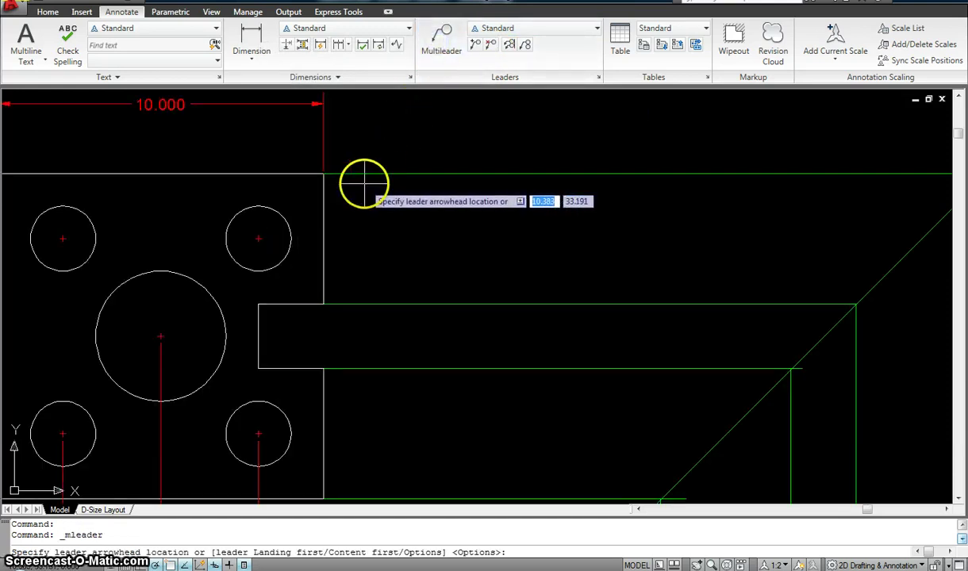
pyautogui.click(267, 208)
pyautogui.scroll(-2, 366, 152)
pyautogui.moveTo(366, 151); pyautogui.dragTo(326, 202, button='middle')
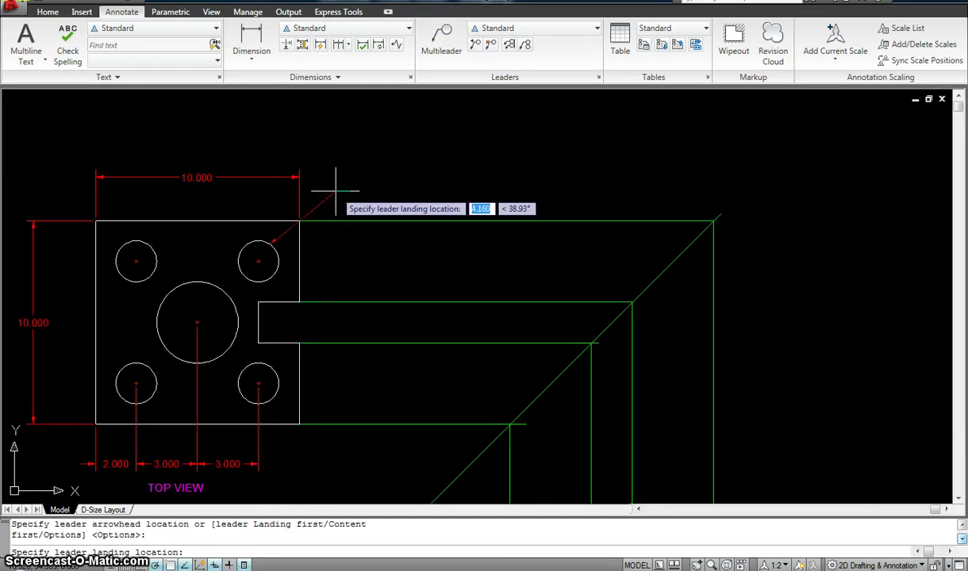
pyautogui.click(334, 191)
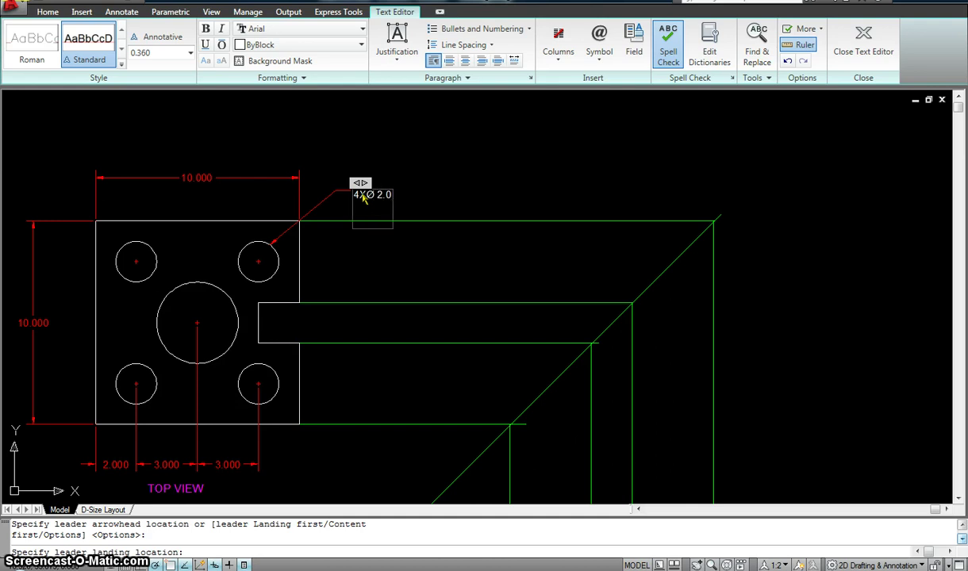
pyautogui.press('Escape')
pyautogui.click(502, 291)
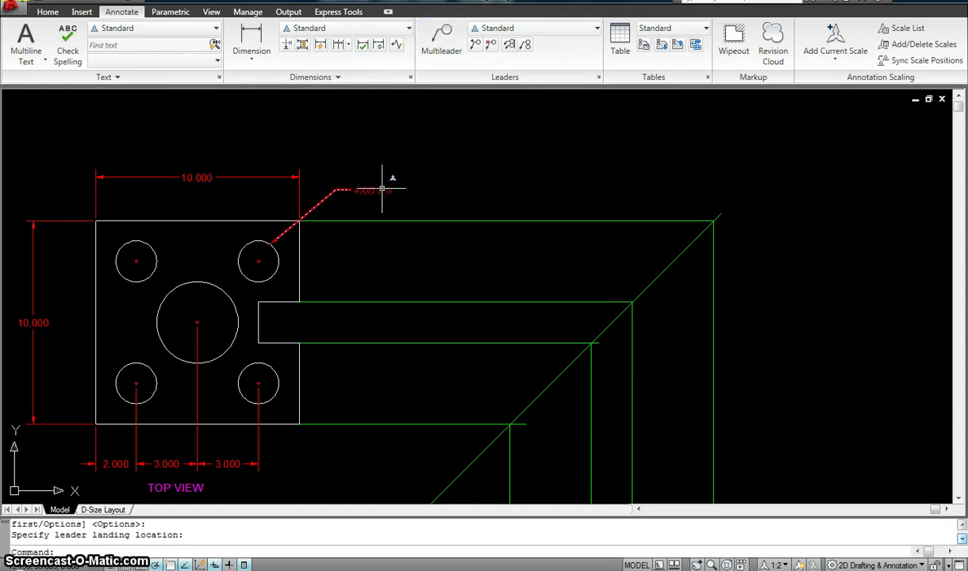
pyautogui.click(382, 190)
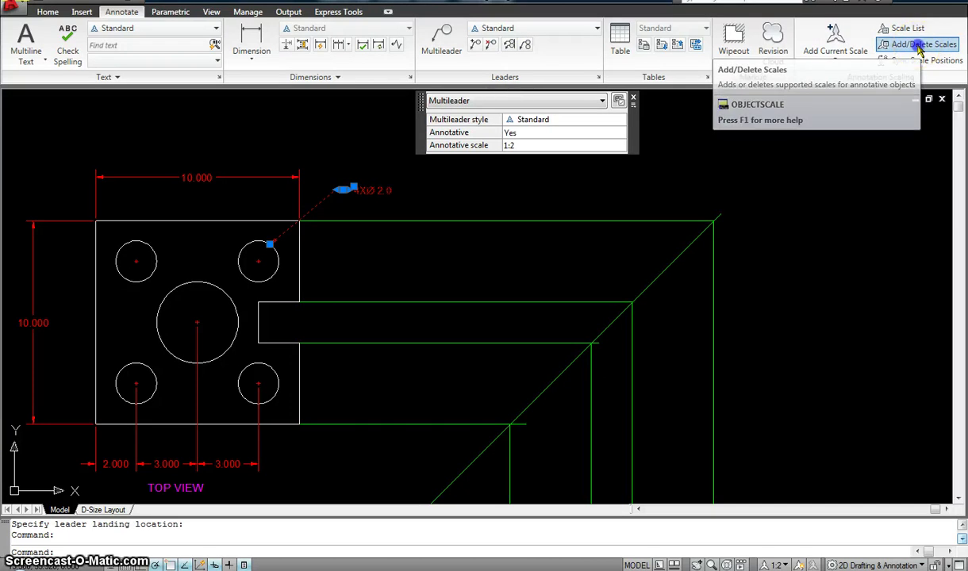
# Add the 1:1 and 1:4 annotation scales to the 4XØ 2.0 leader
pyautogui.click(919, 48)
pyautogui.click(843, 164)
pyautogui.click(408, 225)
pyautogui.click(418, 363)
pyautogui.click(843, 165)
pyautogui.click(408, 224)
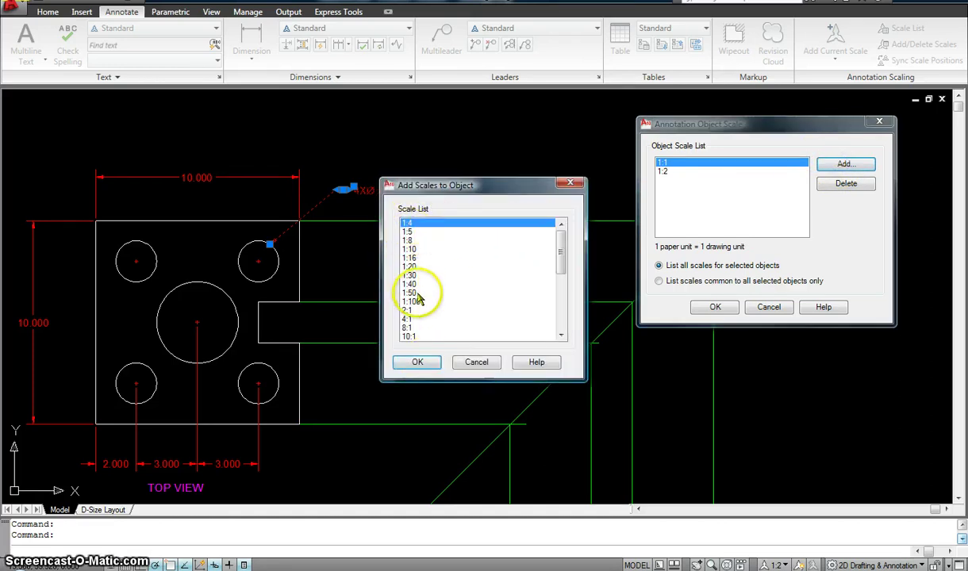
pyautogui.click(418, 362)
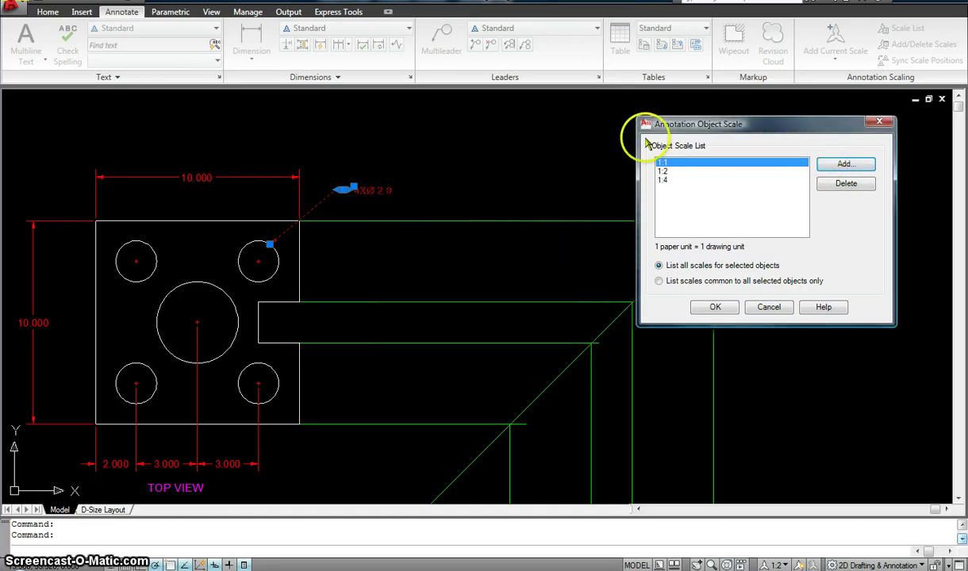
pyautogui.click(717, 309)
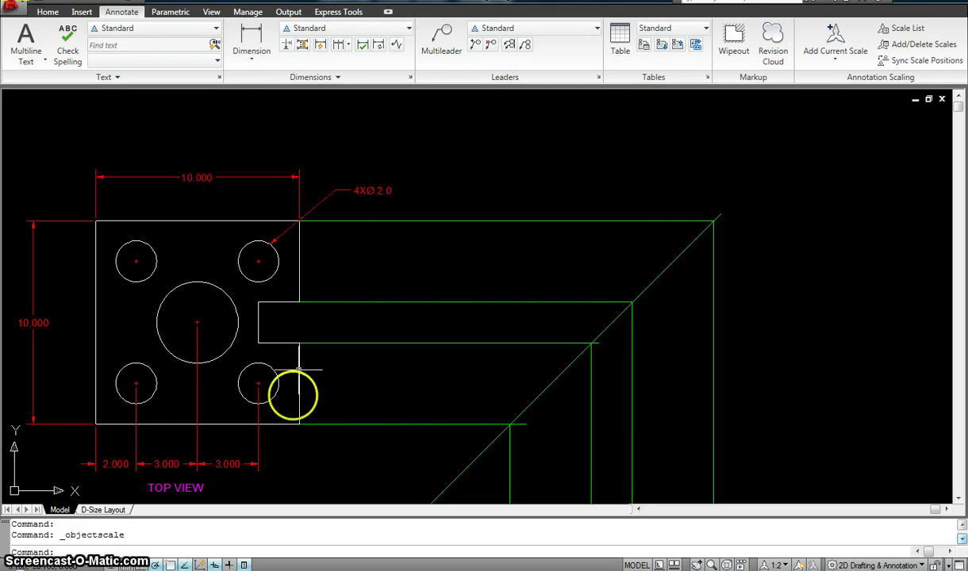
# Check the TOP VIEW label's scales, then set the annotation scale to 1:4
pyautogui.click(183, 493)
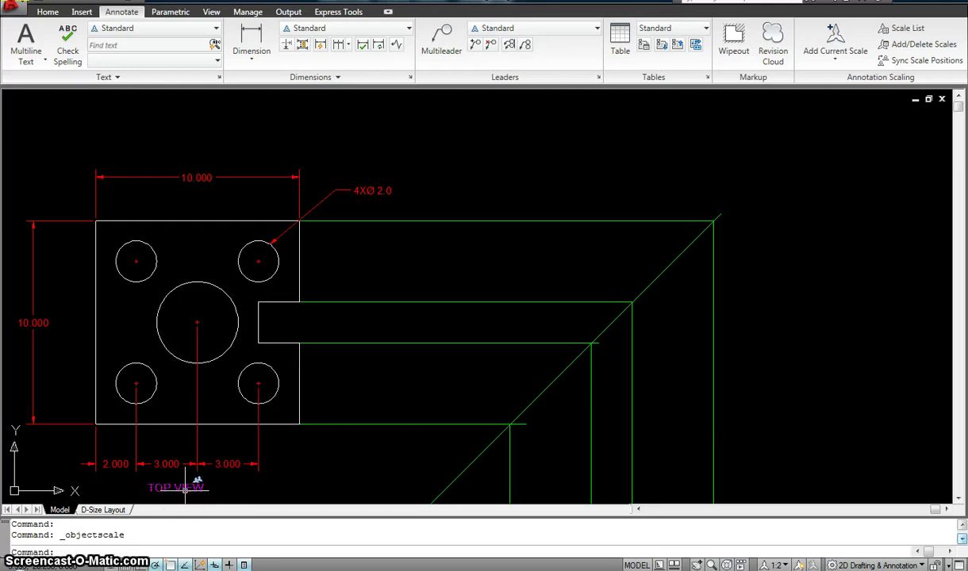
pyautogui.press('Escape')
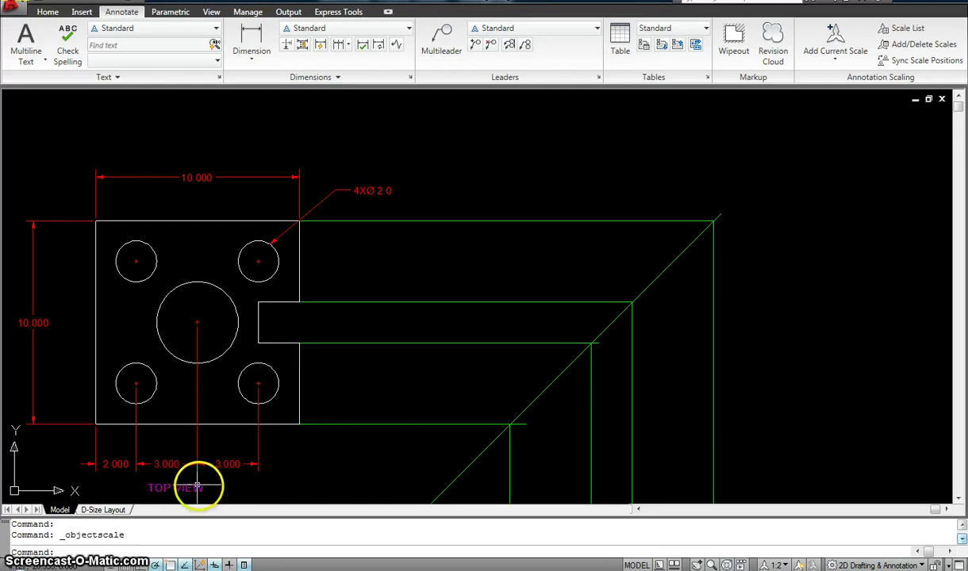
pyautogui.scroll(-2, 346, 402)
pyautogui.scroll(2, 358, 389)
pyautogui.moveTo(432, 123); pyautogui.dragTo(428, 145, button='middle')
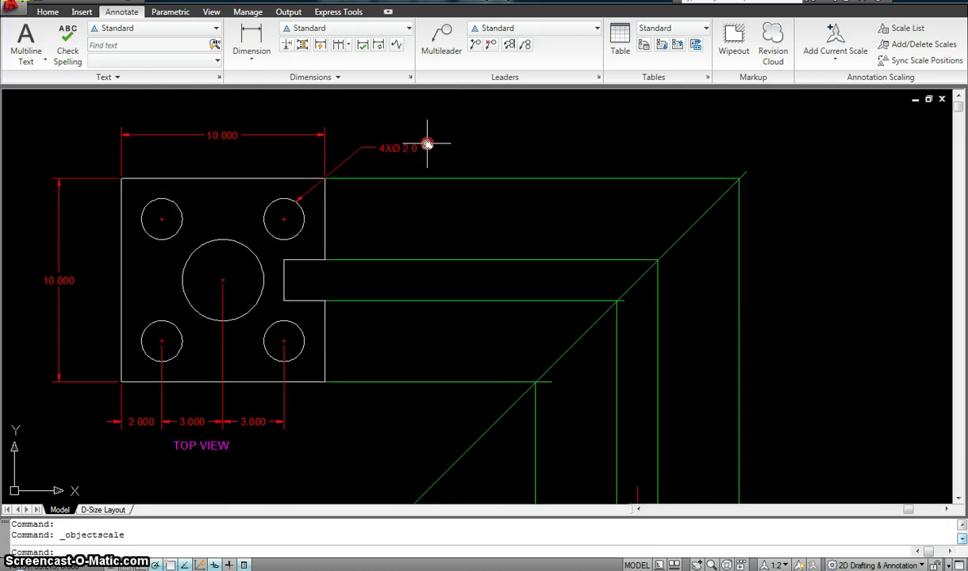
pyautogui.click(784, 565)
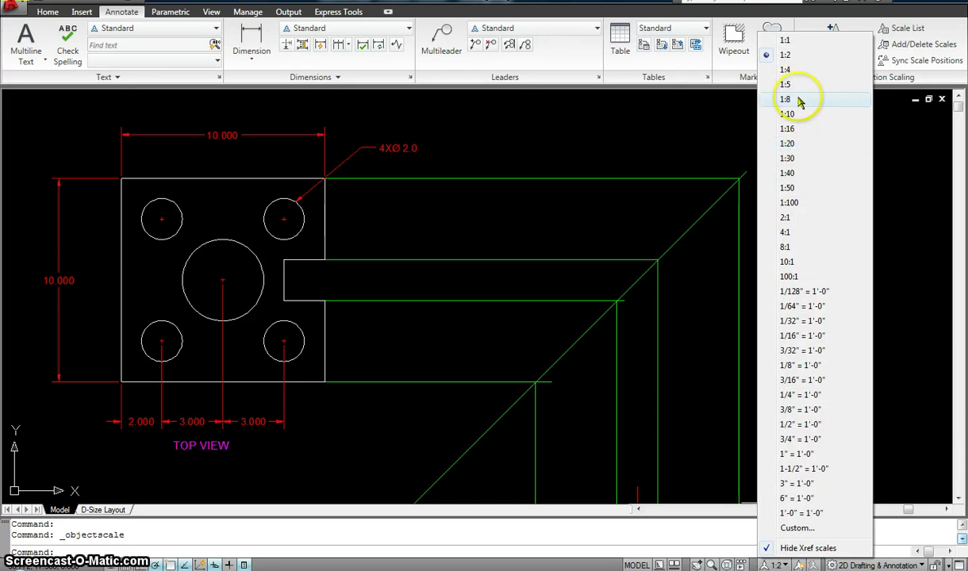
pyautogui.click(785, 70)
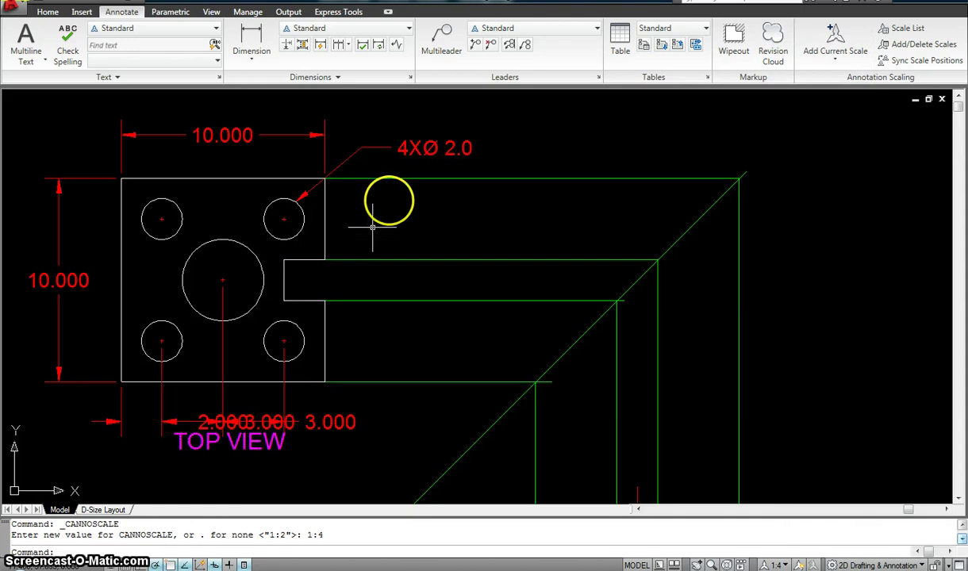
pyautogui.click(434, 147)
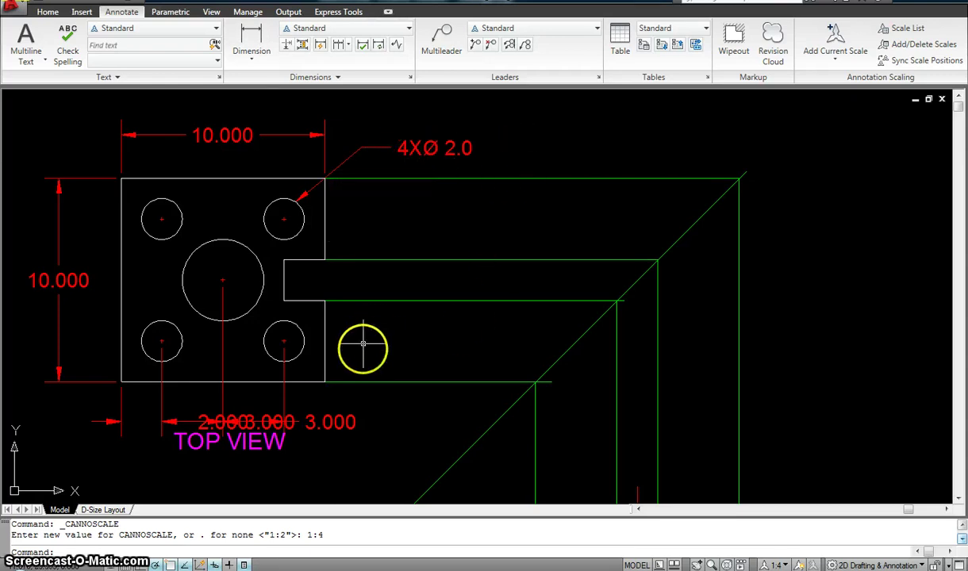
# On the D-Size Layout sheet, set the large viewport's scale to 1:2
pyautogui.click(113, 511)
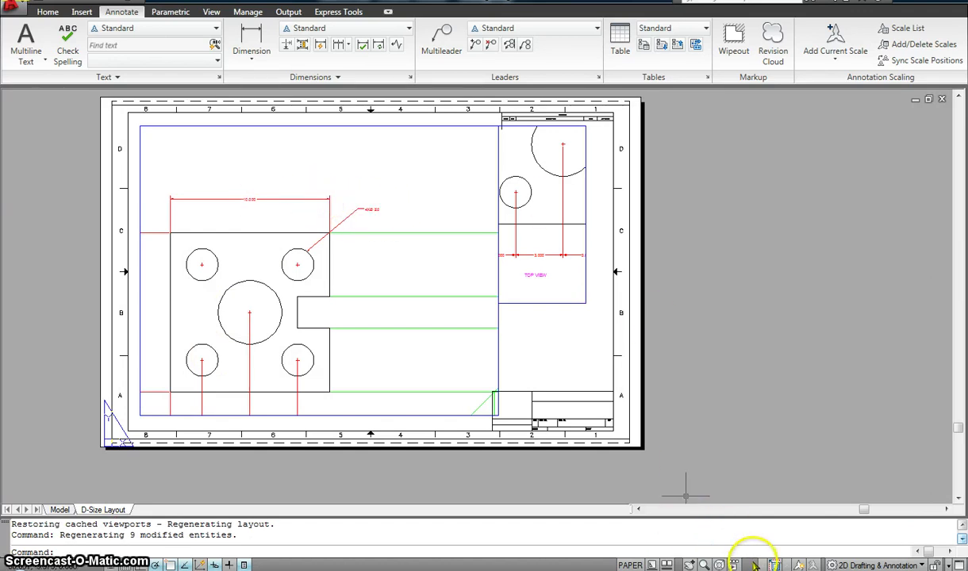
pyautogui.doubleClick(373, 258)
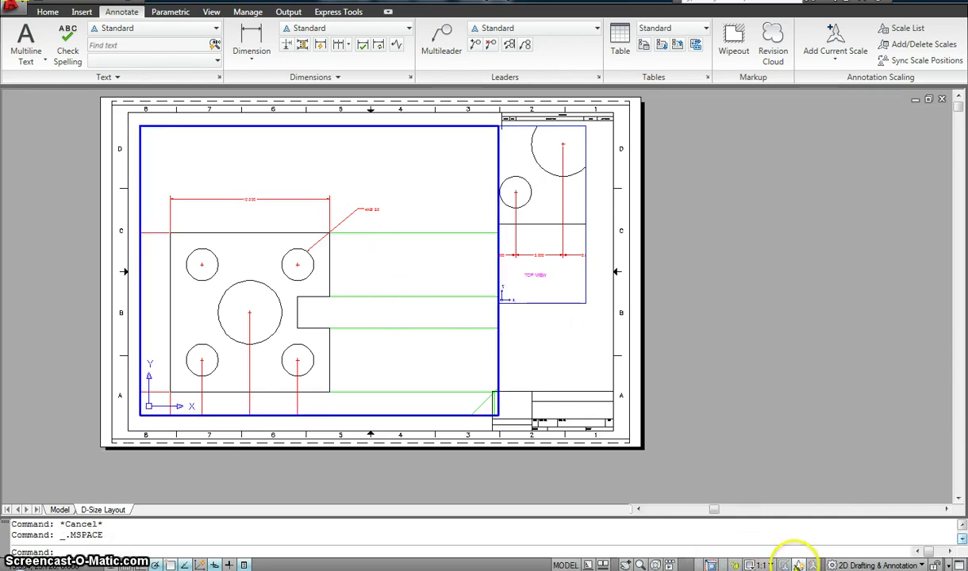
pyautogui.click(798, 564)
pyautogui.click(798, 564)
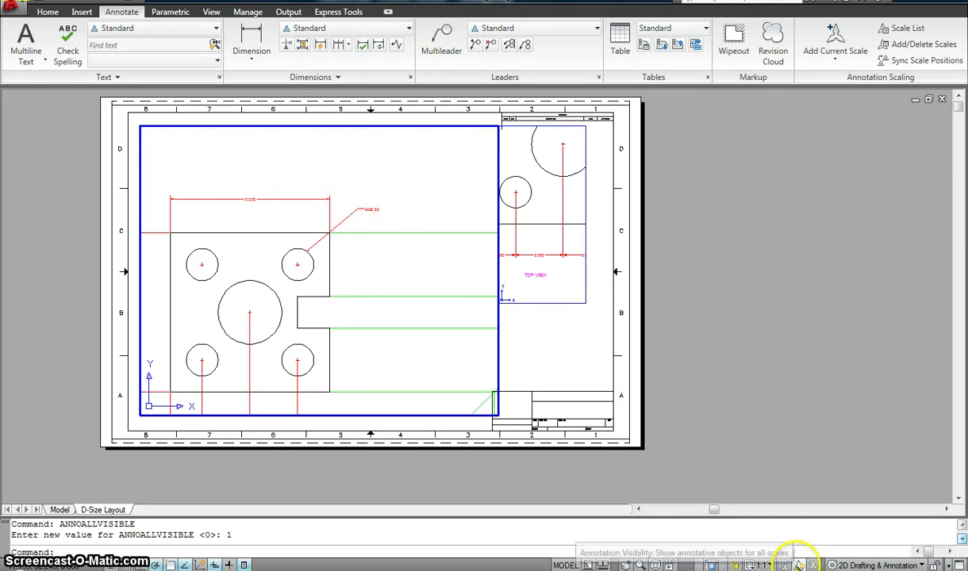
pyautogui.doubleClick(561, 361)
pyautogui.click(350, 219)
pyautogui.doubleClick(436, 204)
pyautogui.click(770, 565)
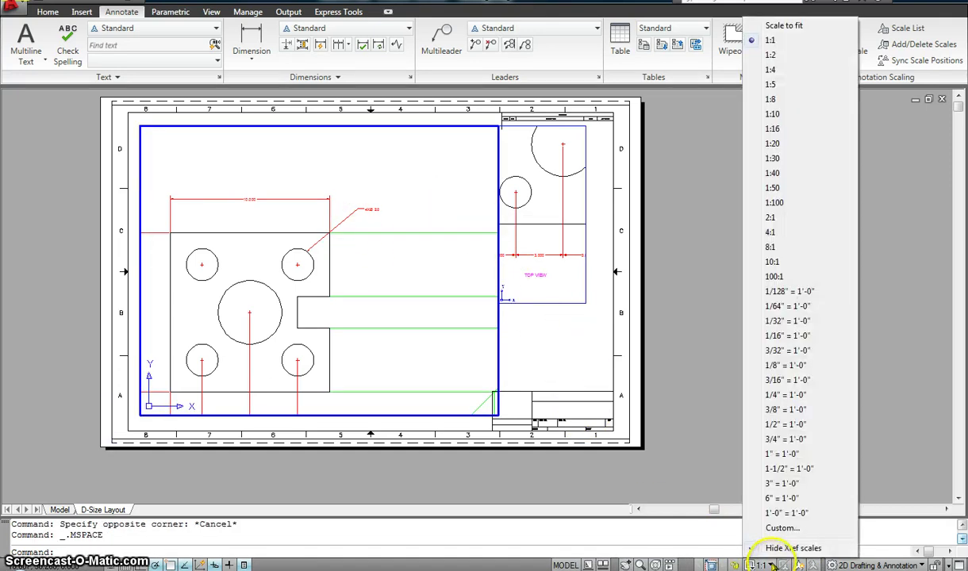
pyautogui.click(771, 55)
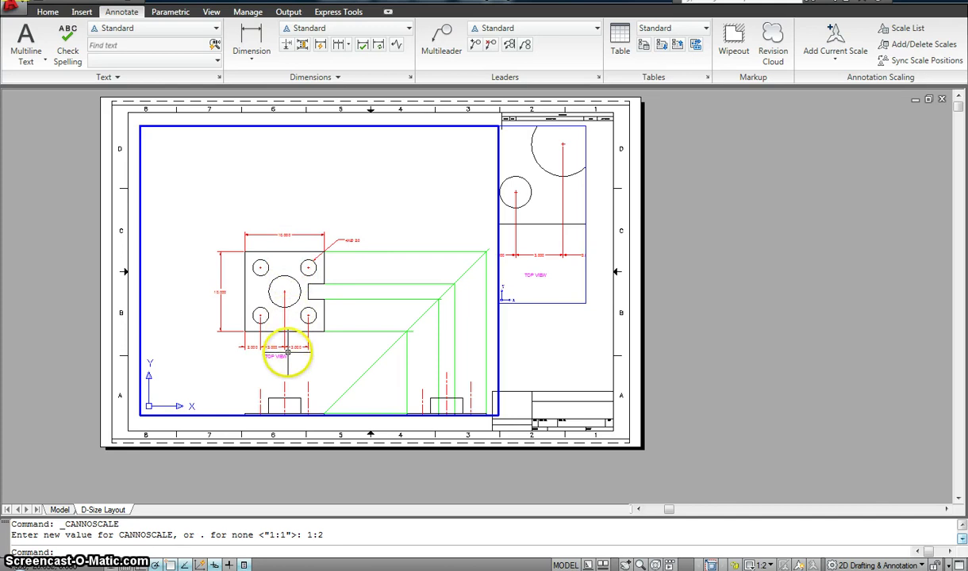
# Set the small right viewport to 1:4, centred on the top and front views
pyautogui.click(526, 162)
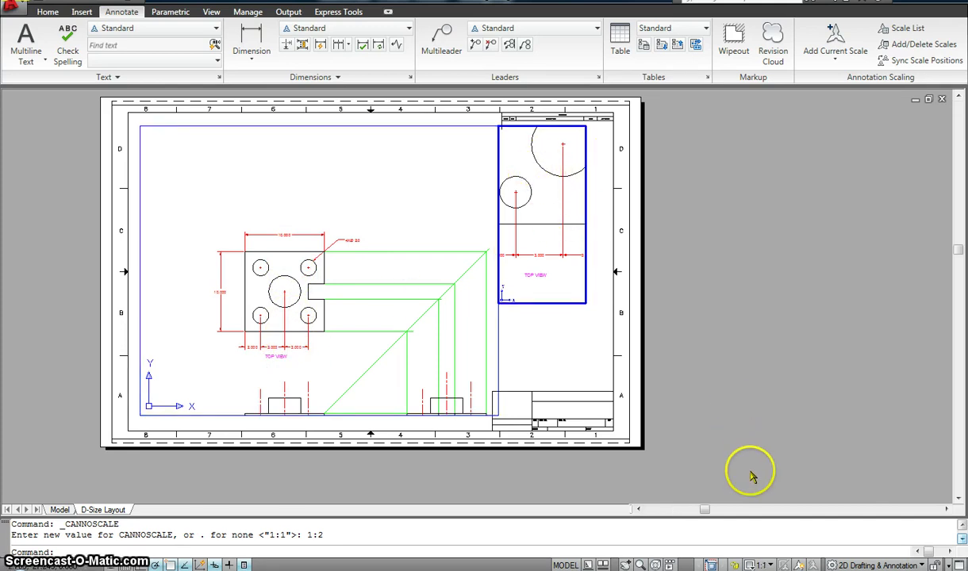
pyautogui.click(767, 564)
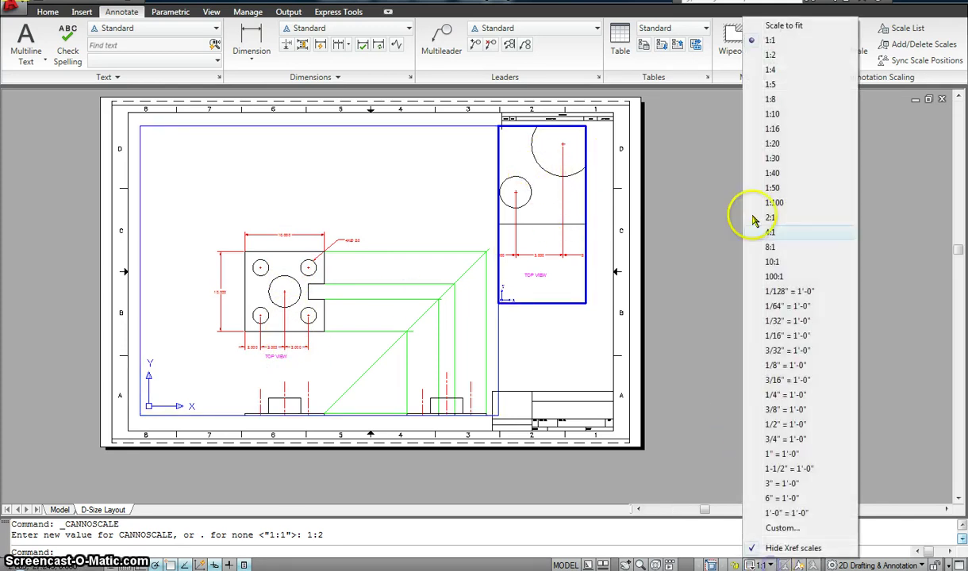
pyautogui.click(770, 70)
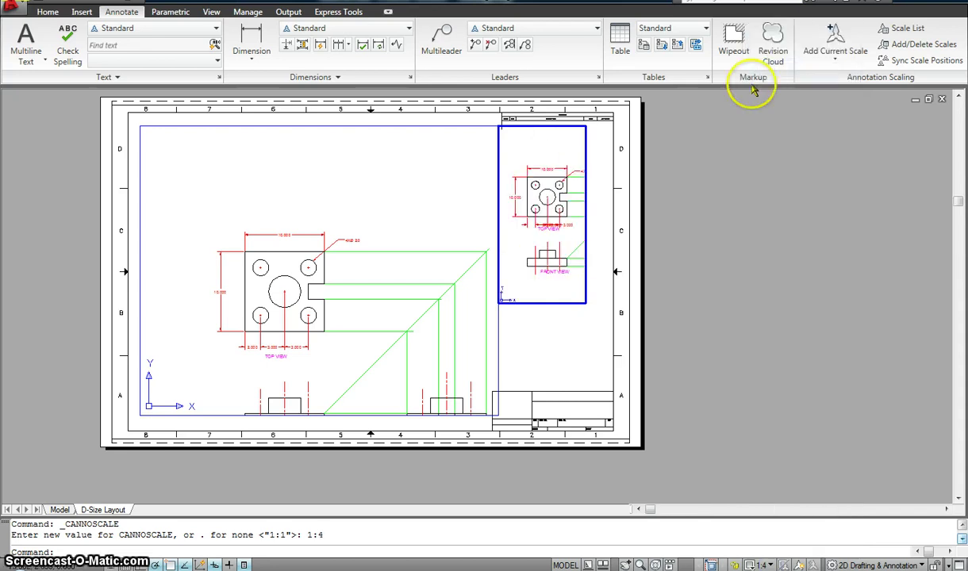
pyautogui.moveTo(564, 141); pyautogui.dragTo(542, 161, button='middle')
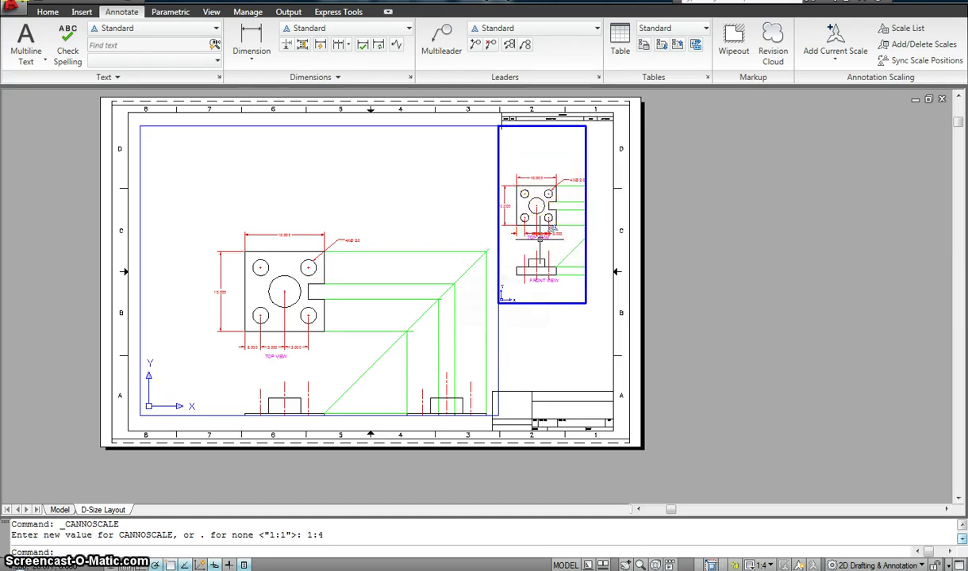
pyautogui.doubleClick(558, 333)
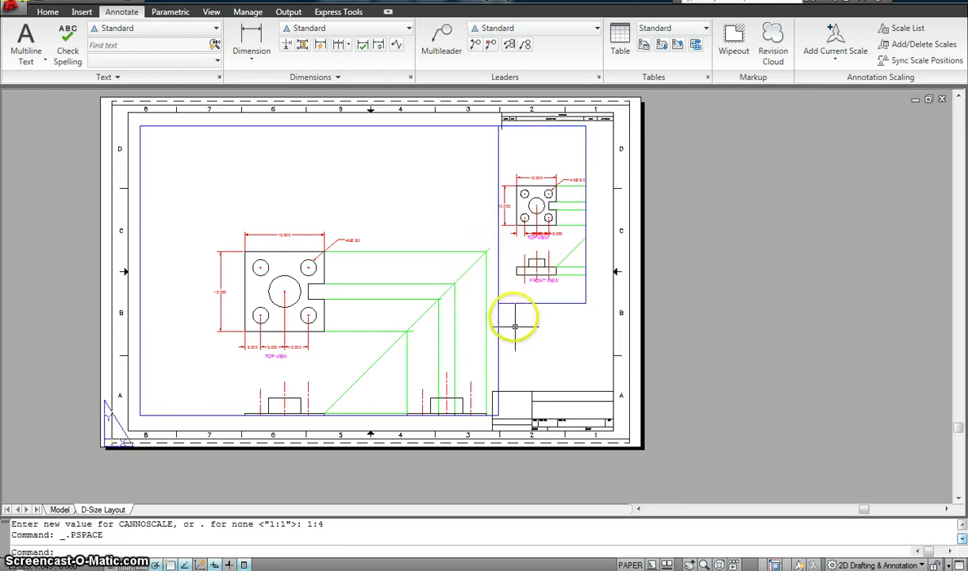
# Copy the right-hand viewport and paste the copy on the sheet's left side
pyautogui.click(499, 293)
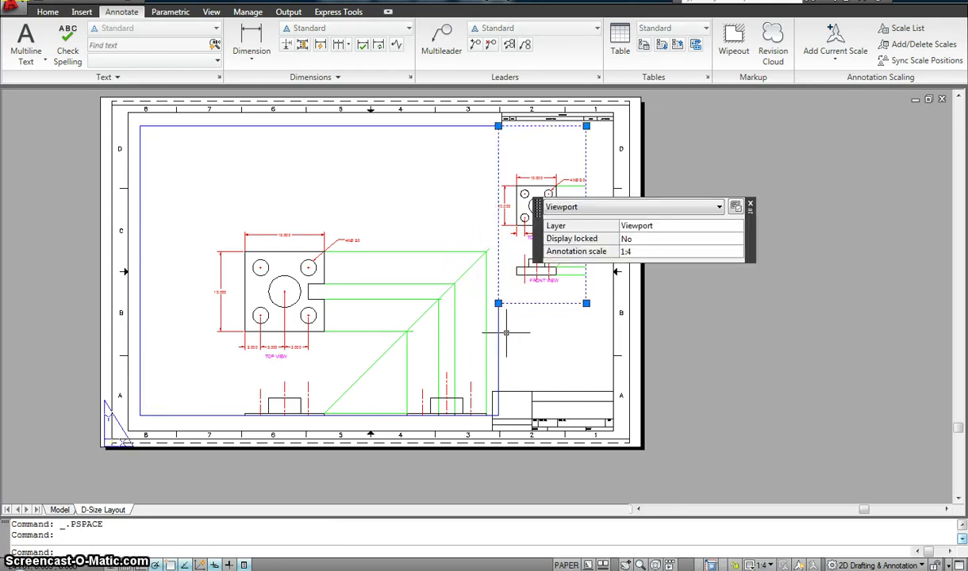
pyautogui.press('Escape')
pyautogui.press('Escape')
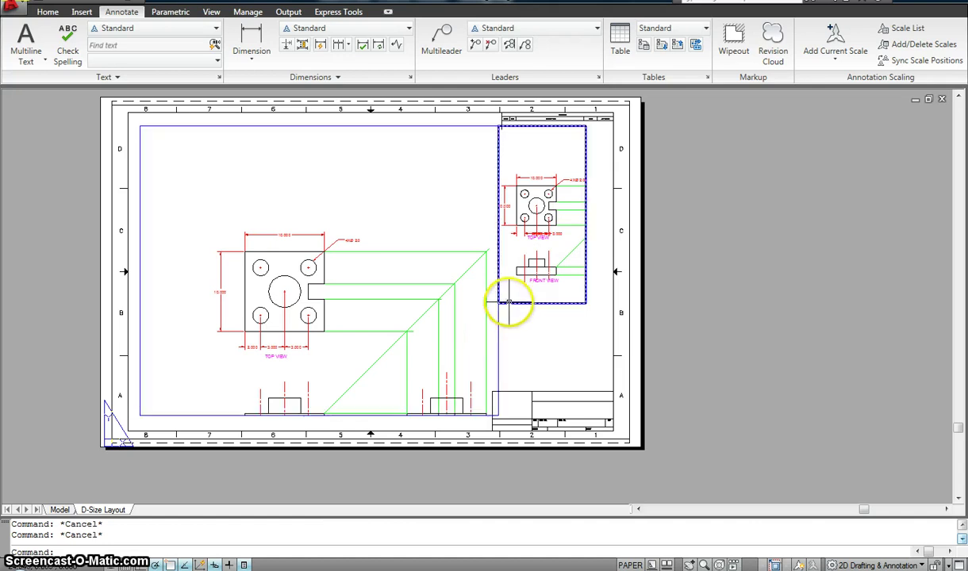
pyautogui.click(500, 302)
pyautogui.hotkey('ctrl', 'c')
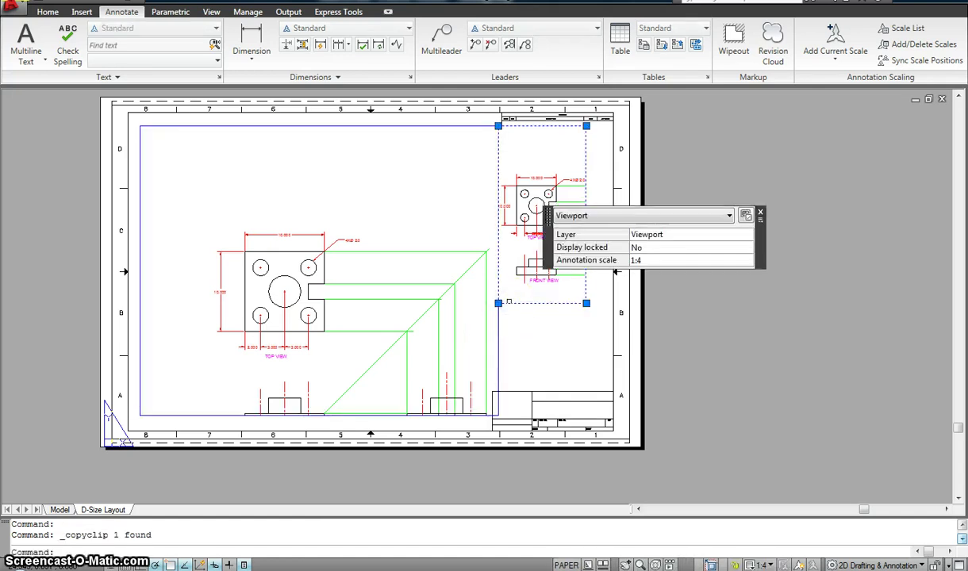
pyautogui.hotkey('ctrl', 'v')
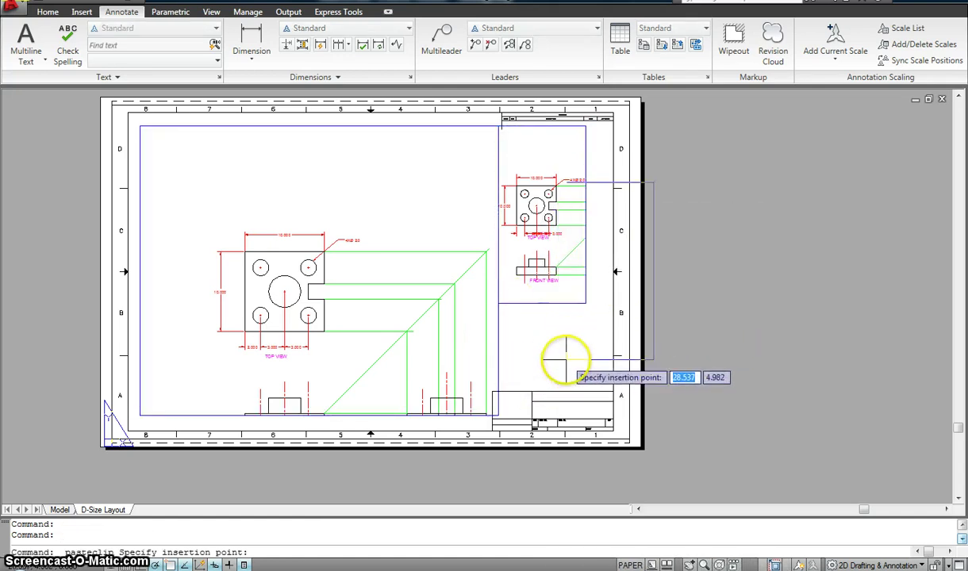
pyautogui.click(168, 300)
# Set the new left viewport to 1:1 and pan it onto the part's detail
pyautogui.doubleClick(241, 166)
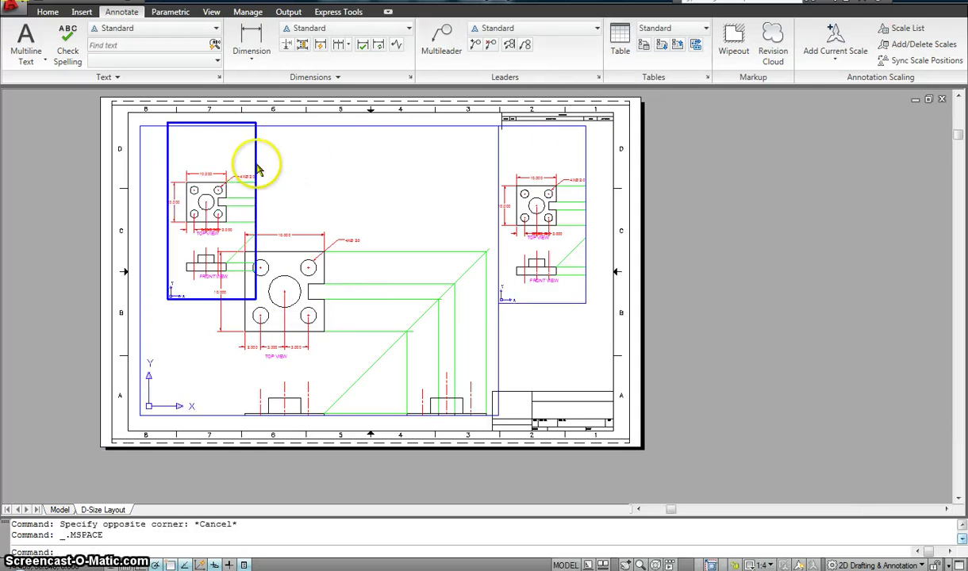
pyautogui.click(763, 564)
pyautogui.click(774, 48)
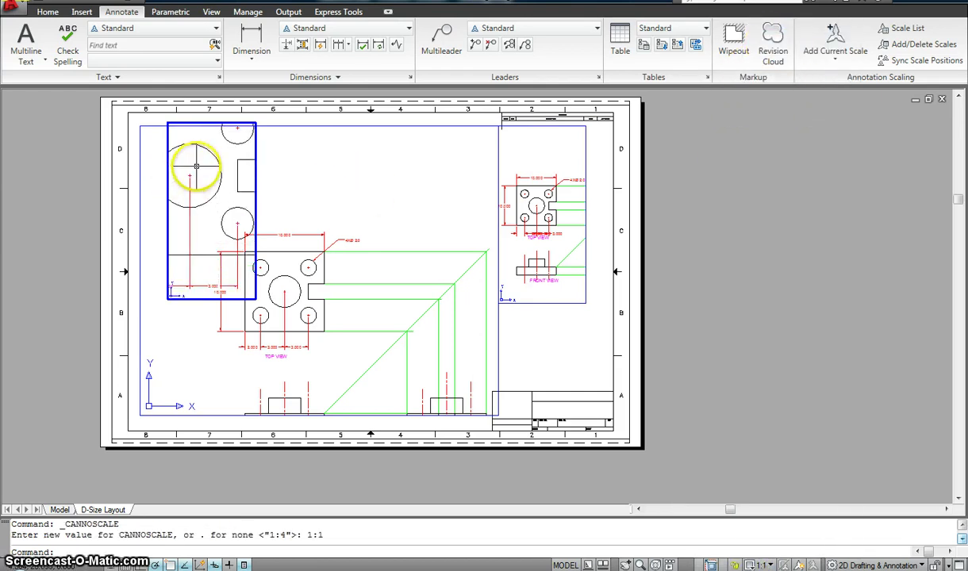
pyautogui.moveTo(196, 166)
pyautogui.mouseDown(button='middle')
pyautogui.moveTo(226, 210)
pyautogui.moveTo(205, 207)
pyautogui.moveTo(195, 226)
pyautogui.moveTo(238, 190)
pyautogui.moveTo(249, 206)
pyautogui.moveTo(220, 204)
pyautogui.mouseUp(button='middle')
pyautogui.click(348, 170)
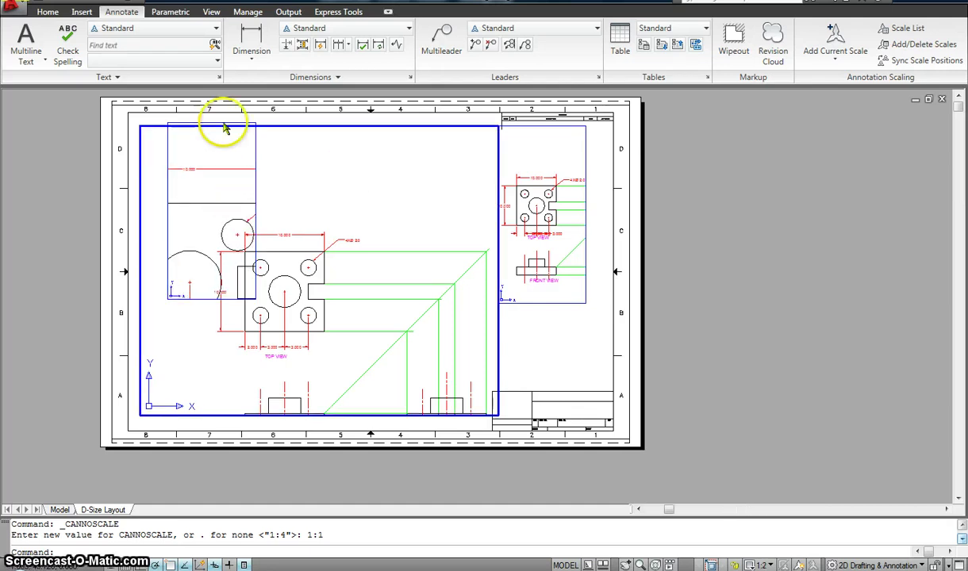
pyautogui.doubleClick(84, 185)
# Move the left viewport further left with MOVE
pyautogui.press('Escape')
pyautogui.write('m')
pyautogui.press('Return')
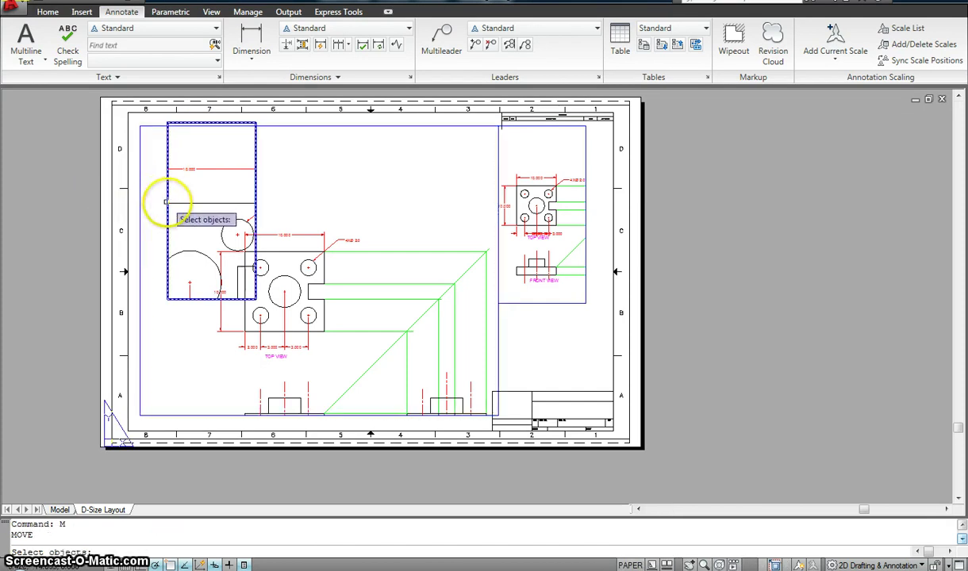
pyautogui.click(167, 204)
pyautogui.press('Return')
pyautogui.click(345, 168)
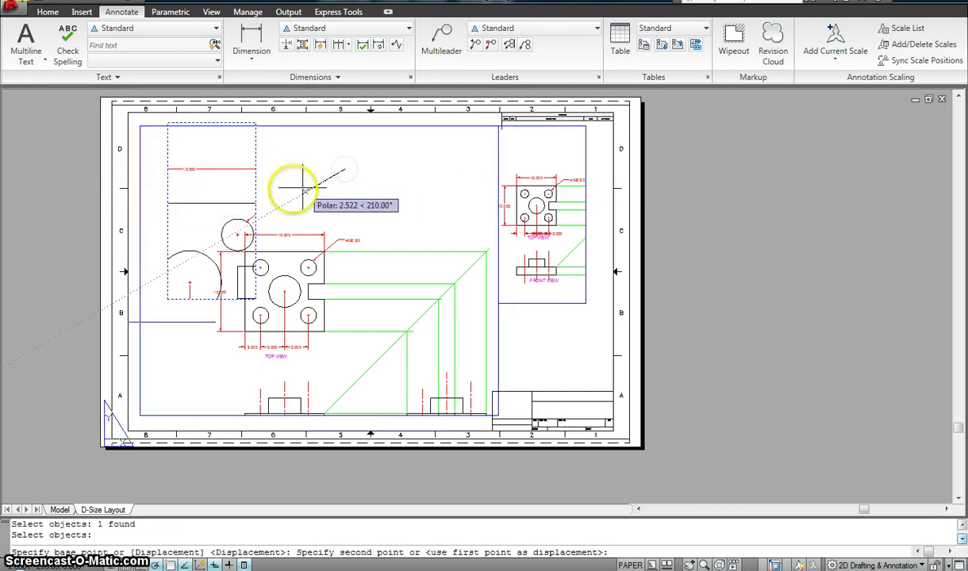
pyautogui.click(265, 194)
# Stretch the main viewport's left edge inward using its top-left grip
pyautogui.click(201, 125)
pyautogui.click(140, 125)
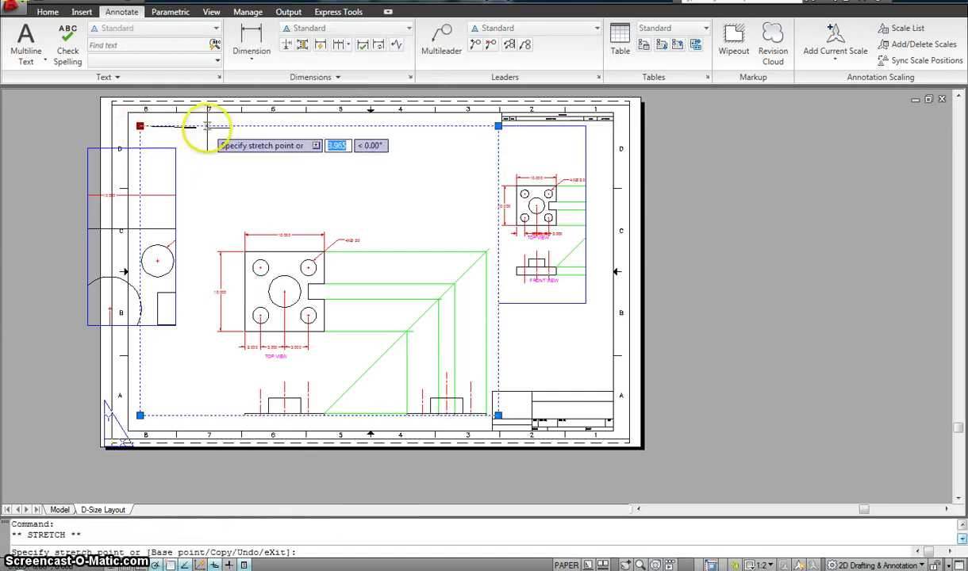
pyautogui.click(214, 127)
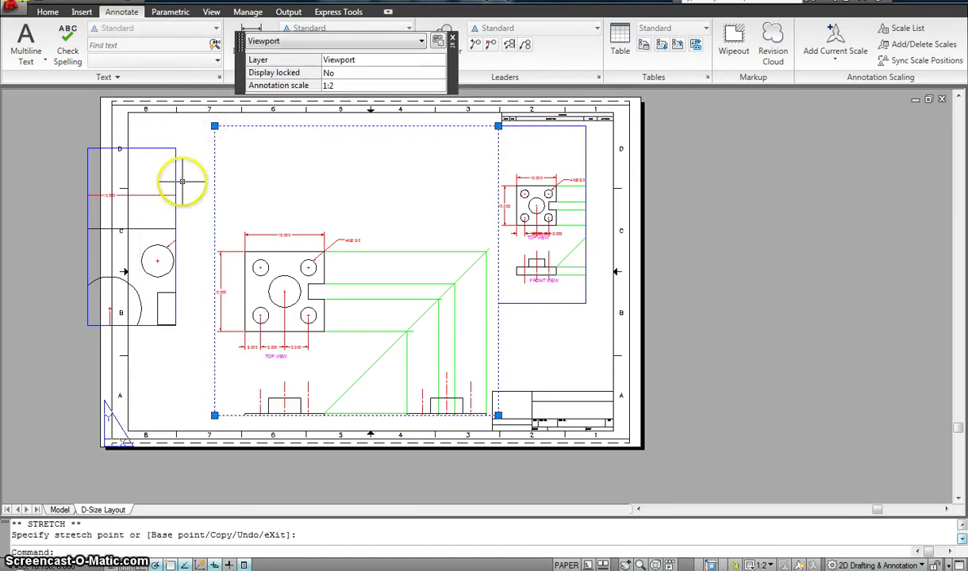
# Move the left viewport right so it sits against the main viewport
pyautogui.write('m')
pyautogui.press('Return')
pyautogui.click(169, 170)
pyautogui.press('Escape')
pyautogui.write('m')
pyautogui.press('Return')
pyautogui.click(176, 180)
pyautogui.click(65, 162)
pyautogui.press('Return')
pyautogui.click(48, 169)
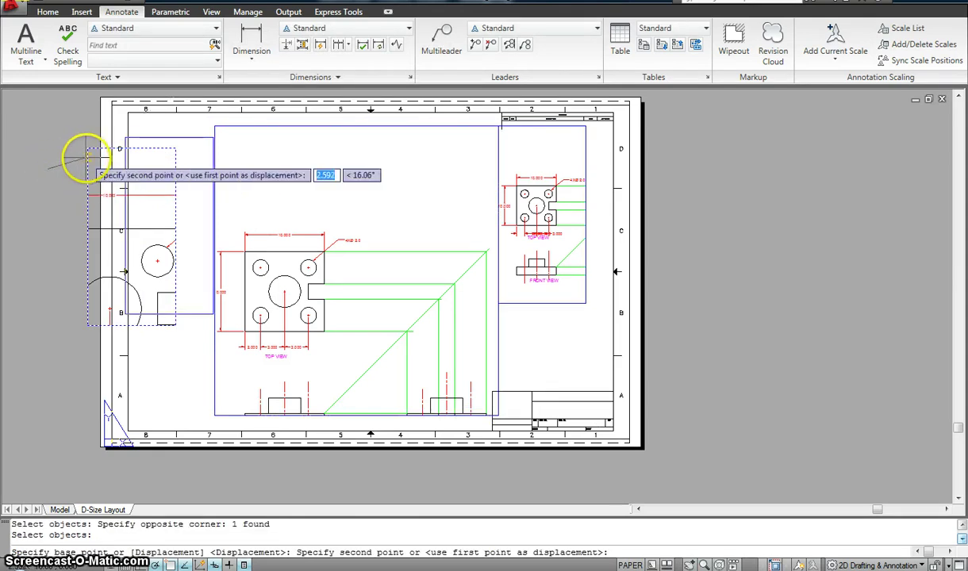
pyautogui.click(88, 159)
pyautogui.press('Escape')
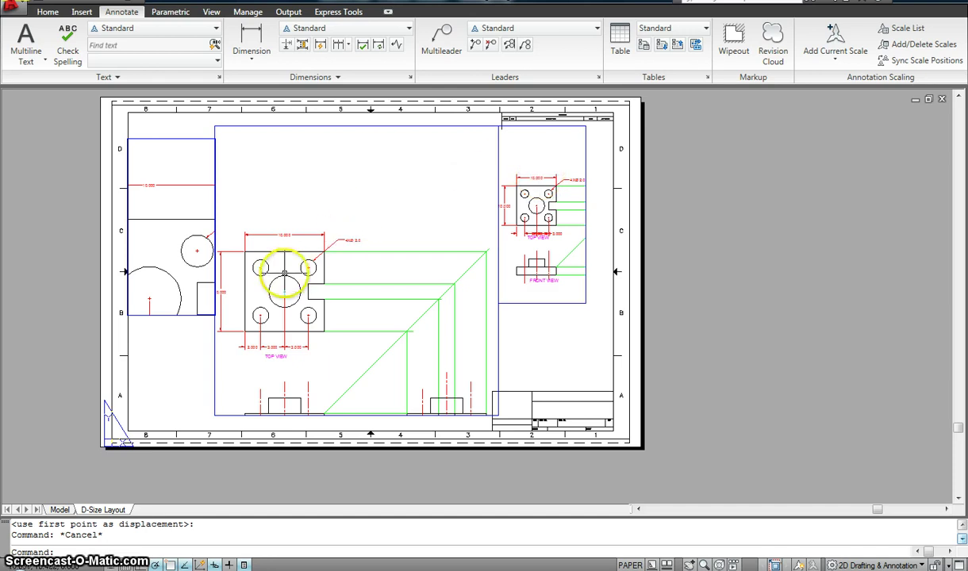
# Set the main viewport to 1:2 scale, return to paper space, then switch to Model
pyautogui.doubleClick(392, 231)
pyautogui.moveTo(382, 280); pyautogui.dragTo(363, 222, button='middle')
pyautogui.scroll(3, 380, 209)
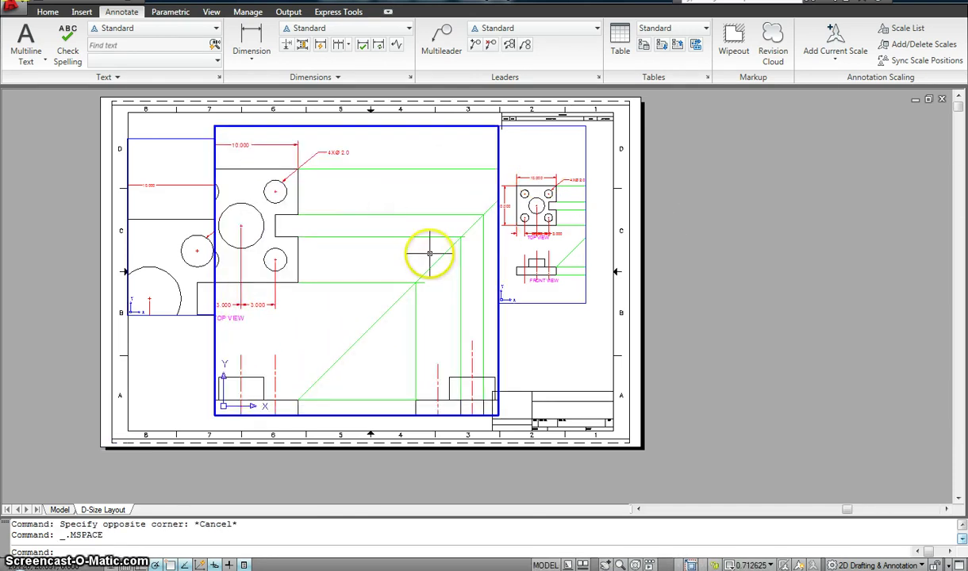
pyautogui.click(752, 565)
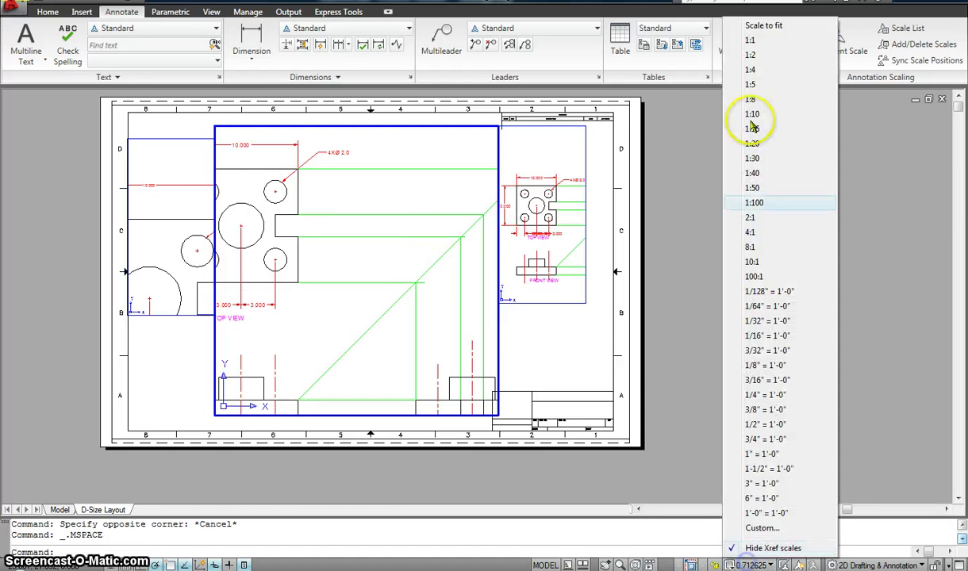
pyautogui.click(750, 55)
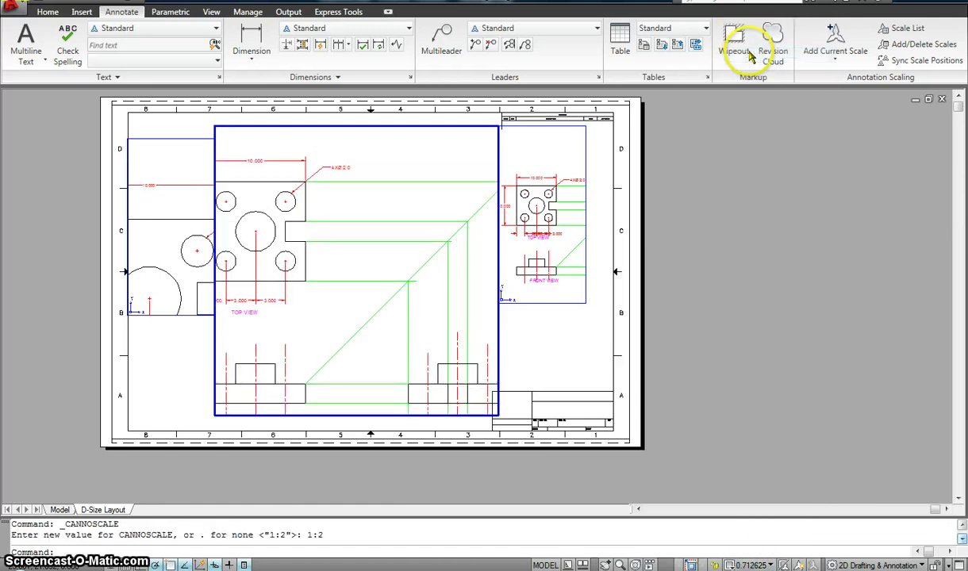
pyautogui.doubleClick(770, 262)
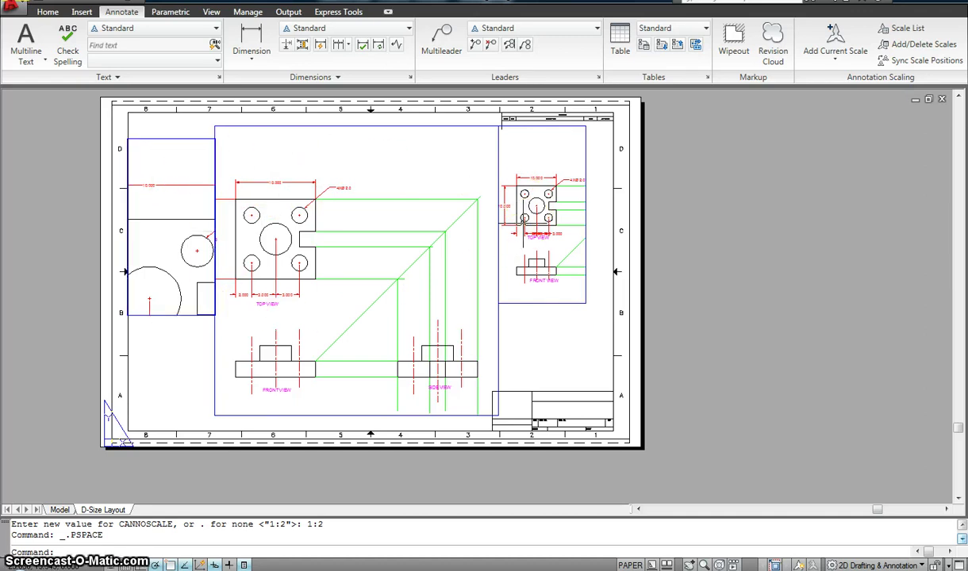
pyautogui.click(55, 509)
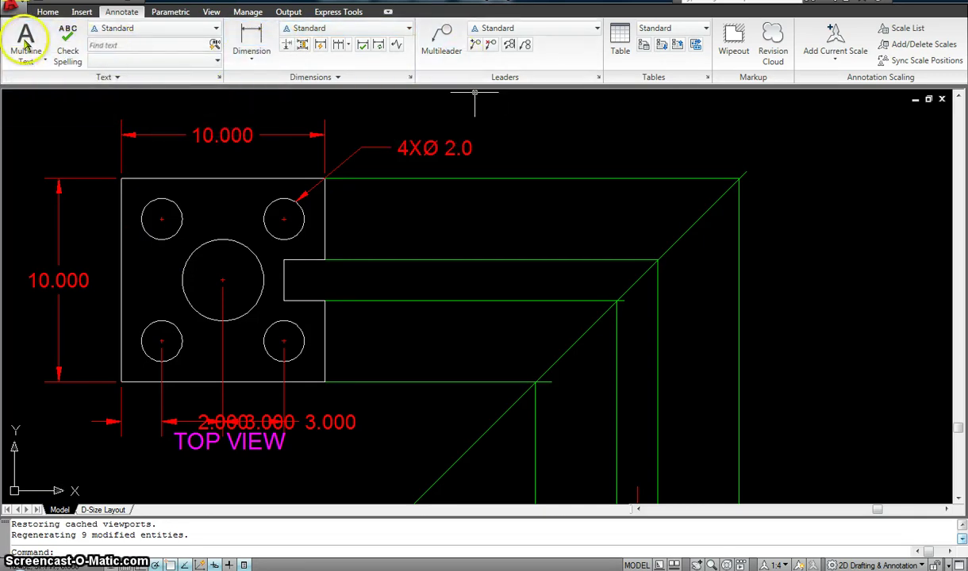
# Zoom out and pan in model space to show the front and side views
pyautogui.scroll(-3, 454, 342)
pyautogui.moveTo(454, 342); pyautogui.dragTo(440, 226, button='middle')
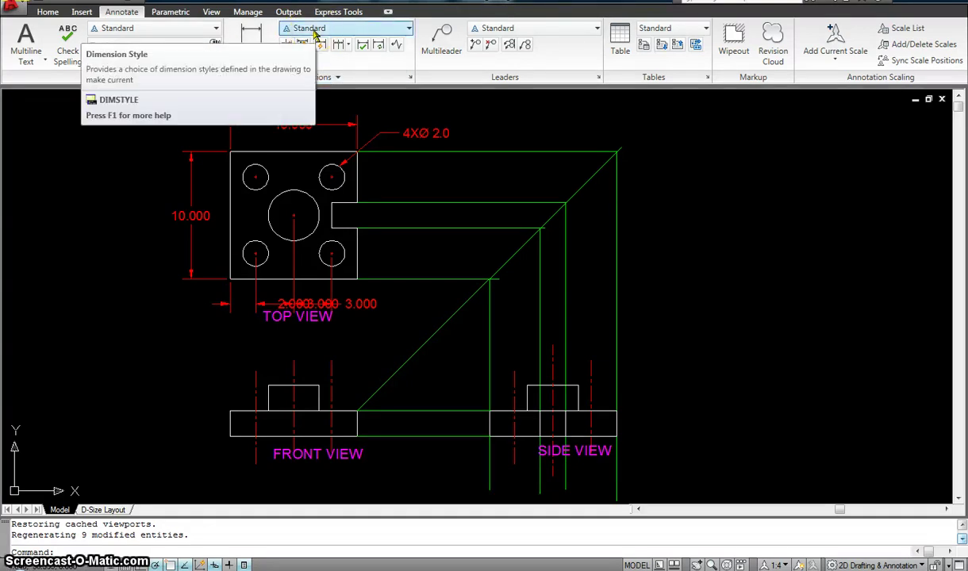
pyautogui.click(410, 78)
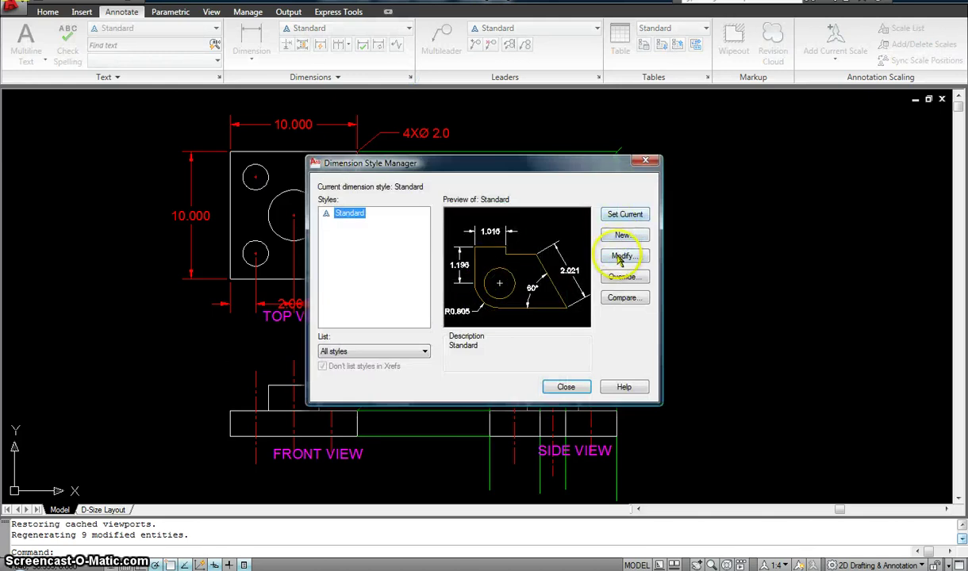
pyautogui.click(622, 256)
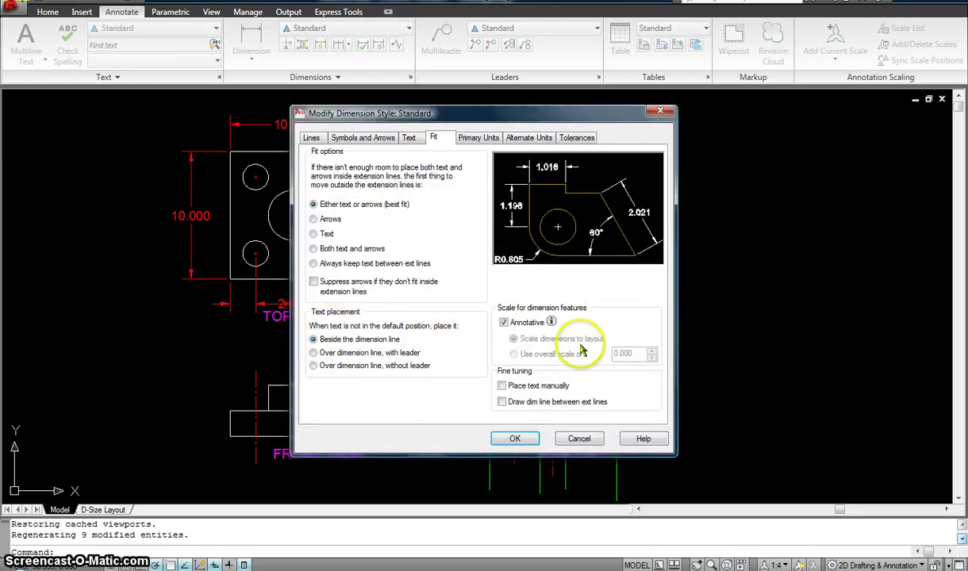
pyautogui.click(660, 111)
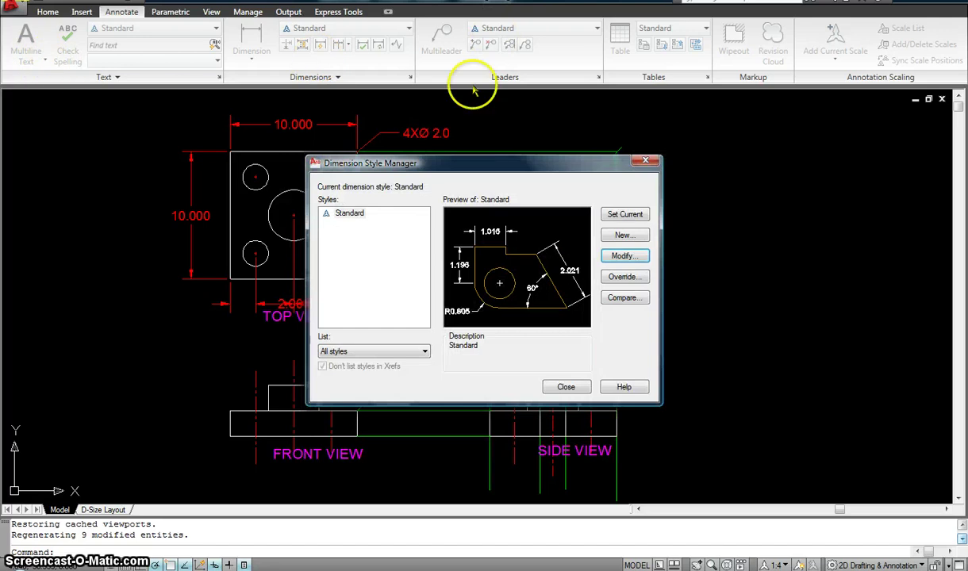
pyautogui.click(646, 160)
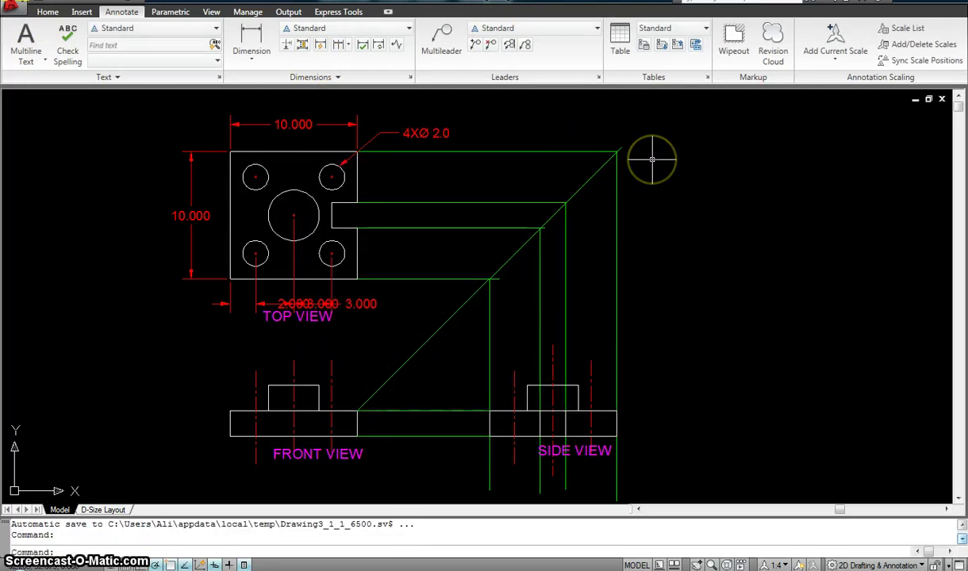